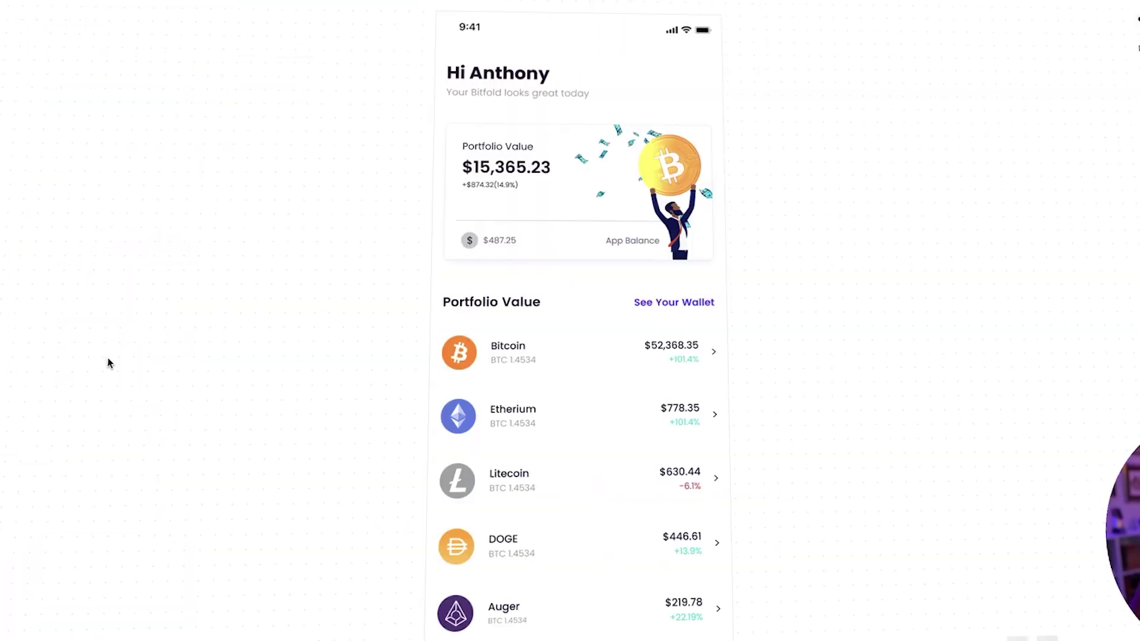
- Select the portfolio value card to reveal its spacing guides, including the 17pt card margin
{"action": "left_click", "coordinate": [494, 76]}
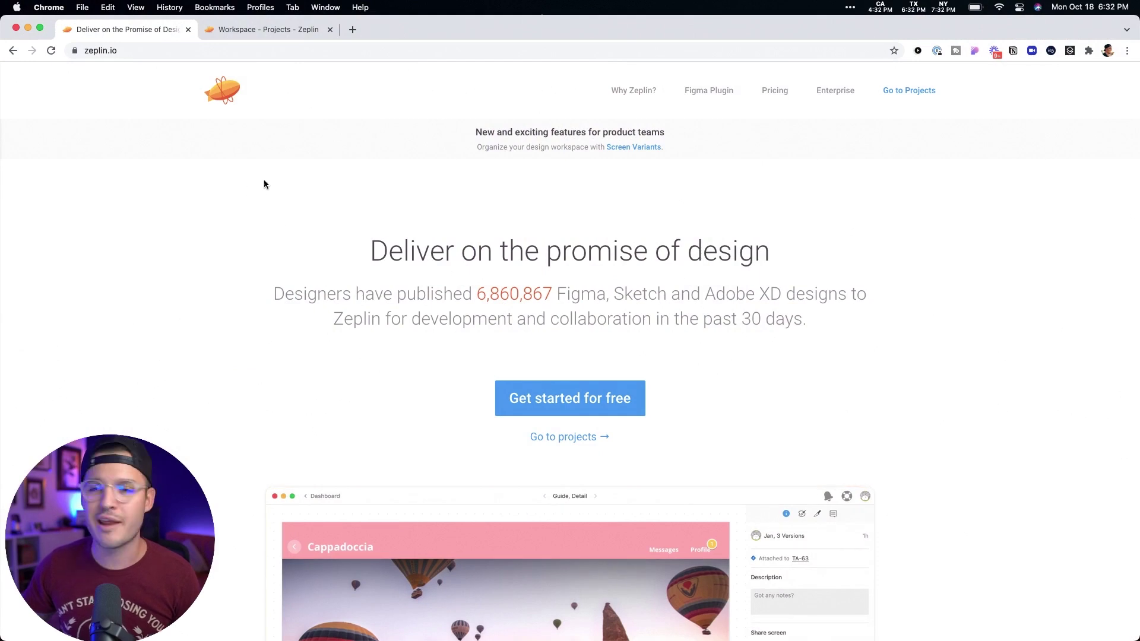
- Switch to the 'Workspace - Projects - Zeplin' browser tab to show the workspace's projects
{"action": "left_click", "coordinate": [295, 31]}
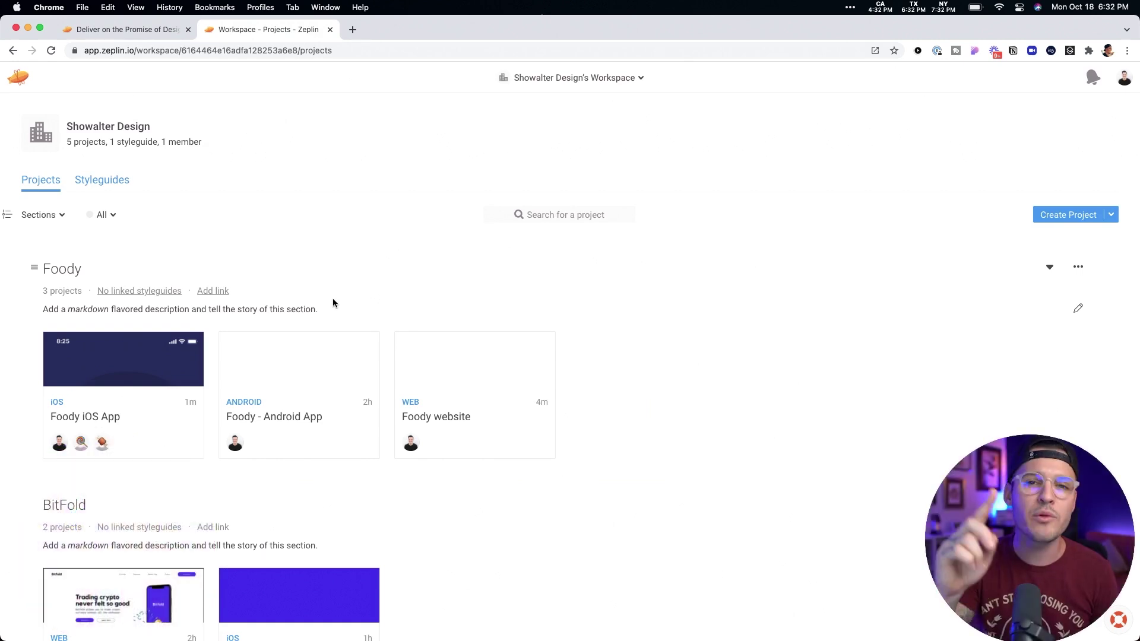
- Bring the Zeplin desktop app forward, maximise its window, and keep the current team workspace
{"action": "key", "text": "cmd+Tab"}
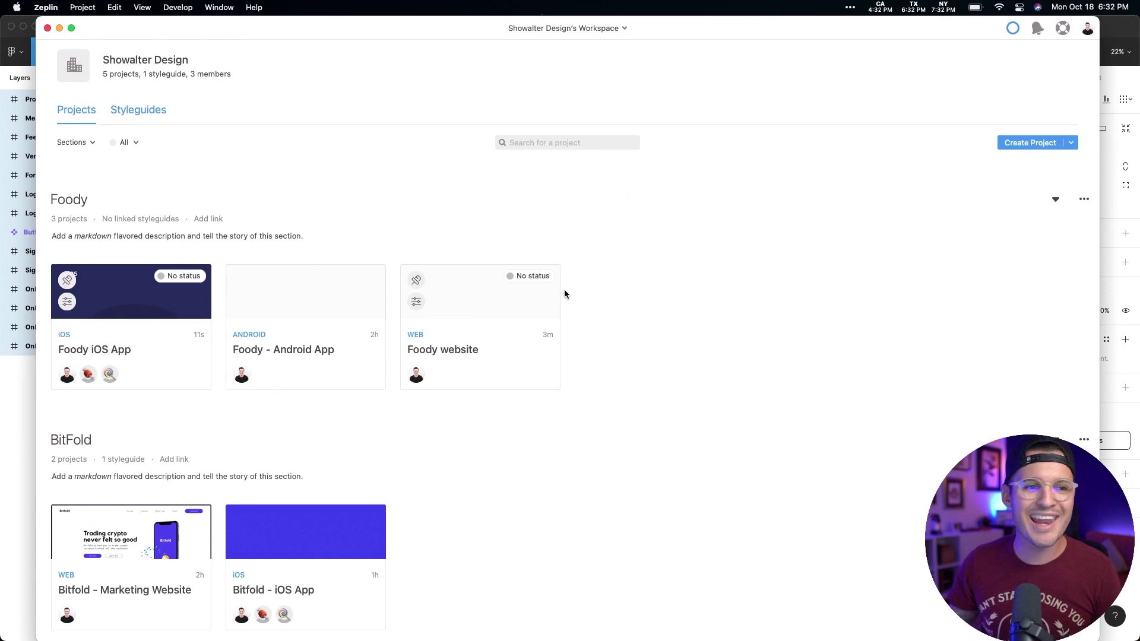
{"action": "double_click", "coordinate": [661, 27]}
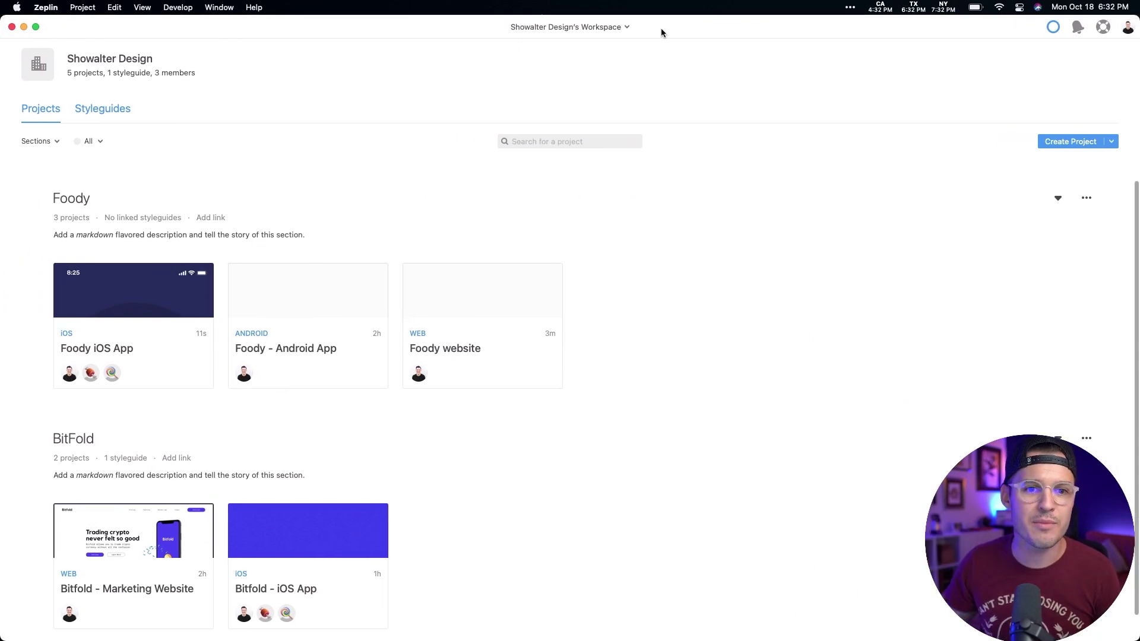
{"action": "left_click", "coordinate": [622, 31]}
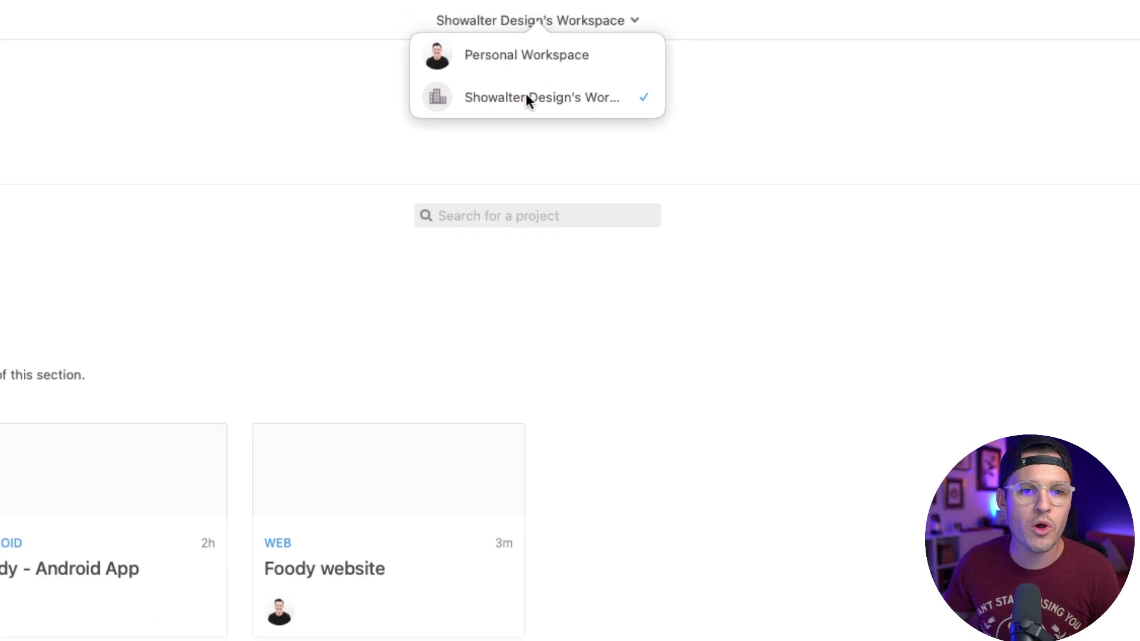
{"action": "left_click", "coordinate": [761, 410]}
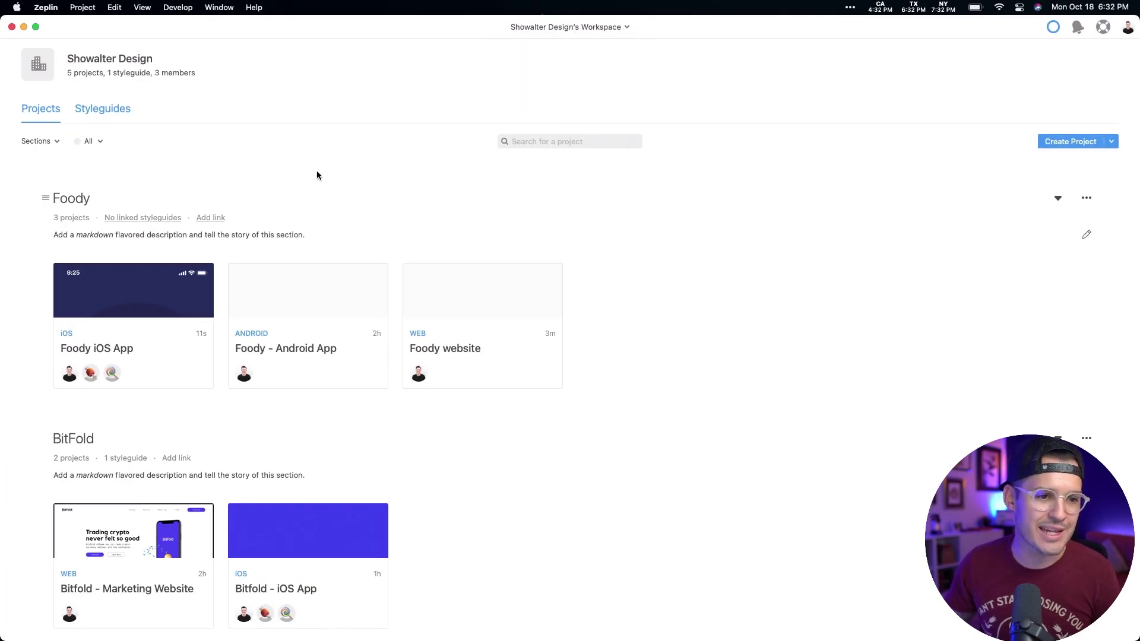
- Glance at Styleguides, then drag the BitFold section above Foody on the Projects page
{"action": "left_click", "coordinate": [100, 110]}
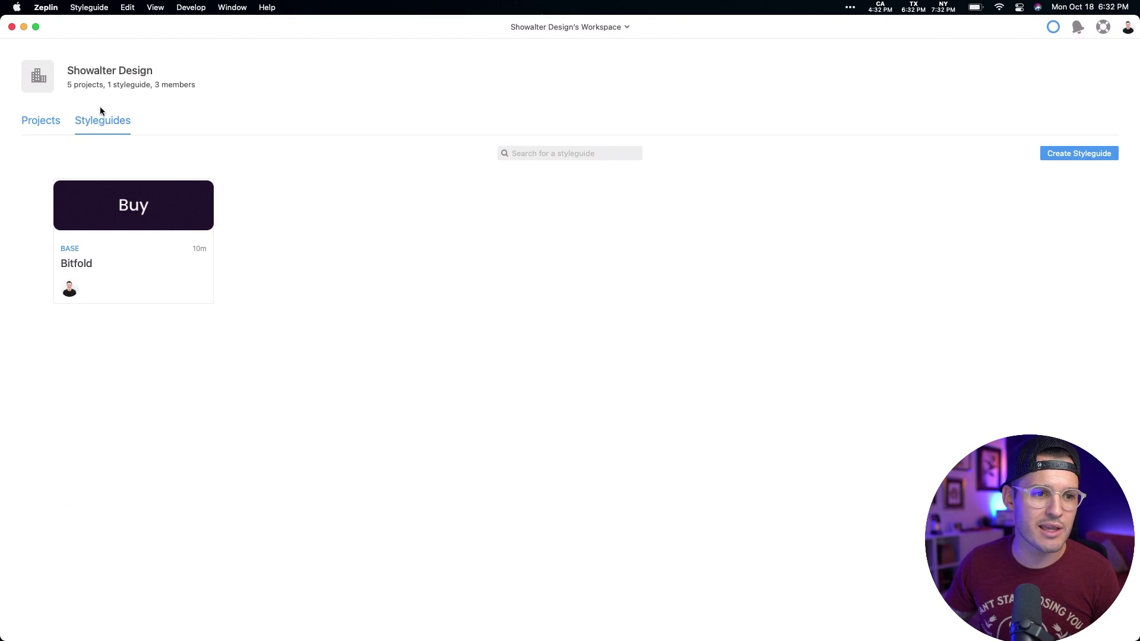
{"action": "left_click", "coordinate": [42, 121]}
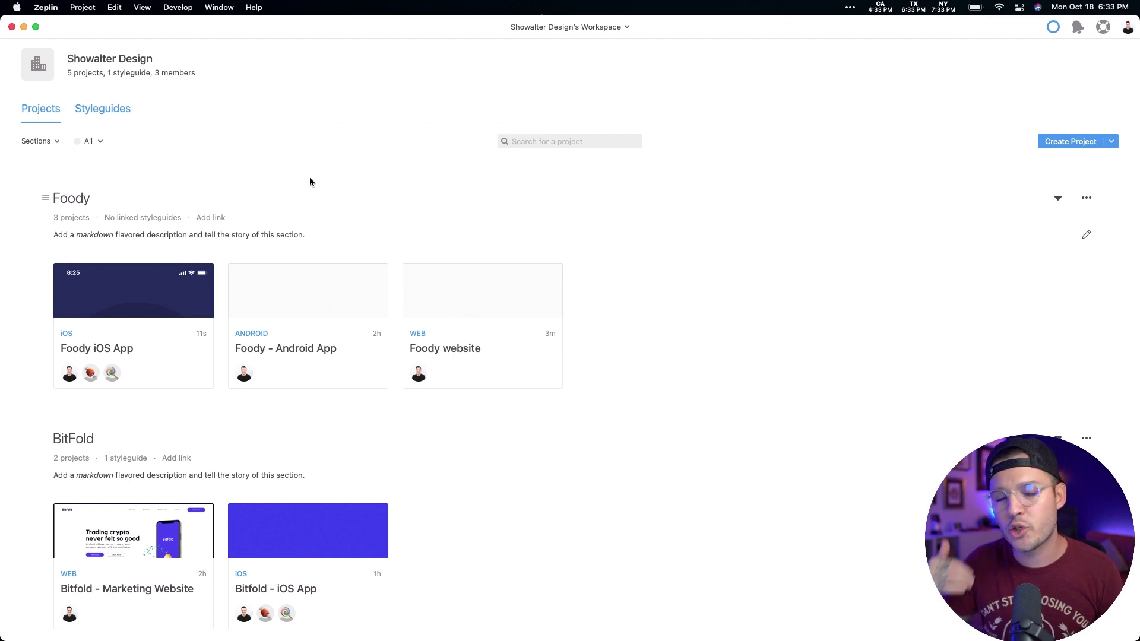
{"action": "left_click", "coordinate": [1112, 142]}
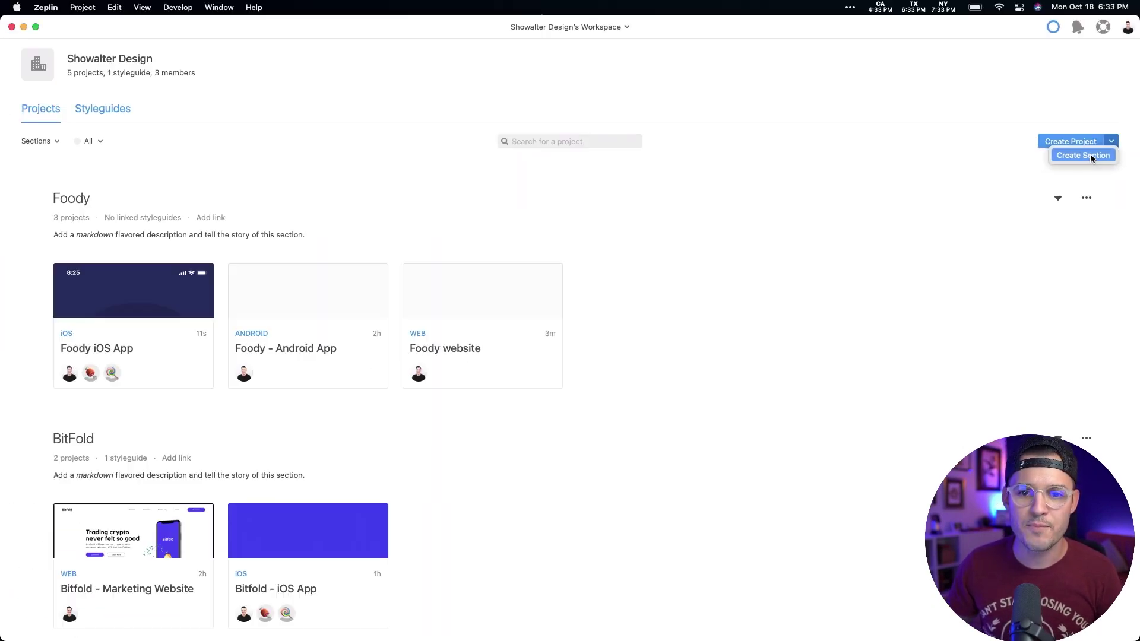
{"action": "left_click", "coordinate": [979, 157]}
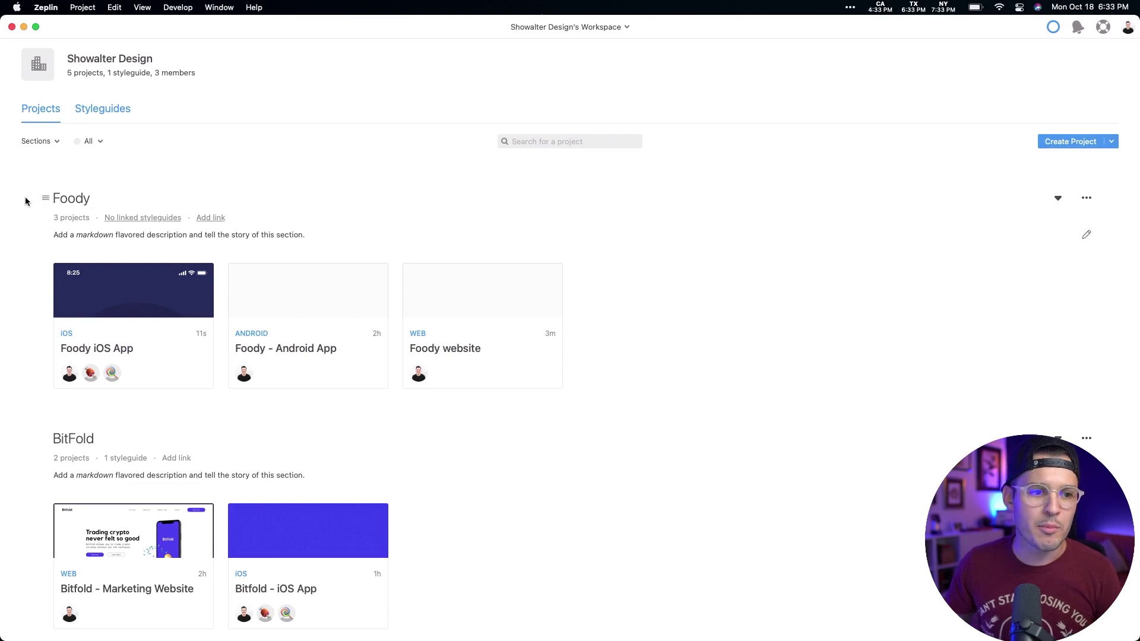
{"action": "left_click_drag", "start_coordinate": [47, 442], "coordinate": [56, 191]}
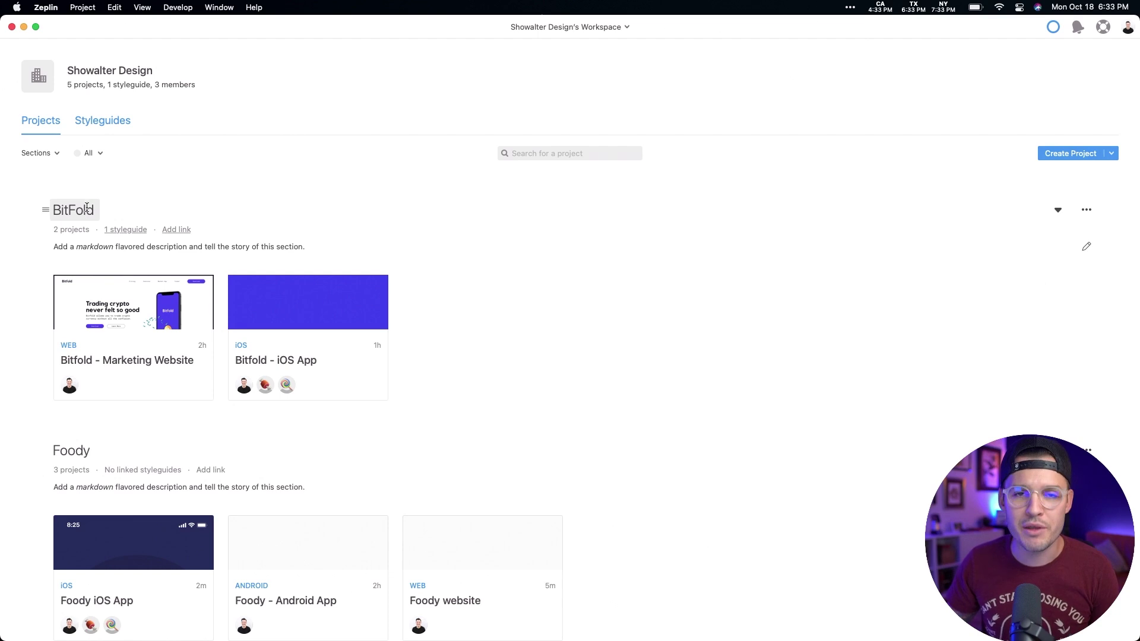
- Look over the Bitfold - iOS App and Foody projects in the workspace list
{"action": "left_click", "coordinate": [118, 329]}
{"action": "left_click", "coordinate": [285, 322]}
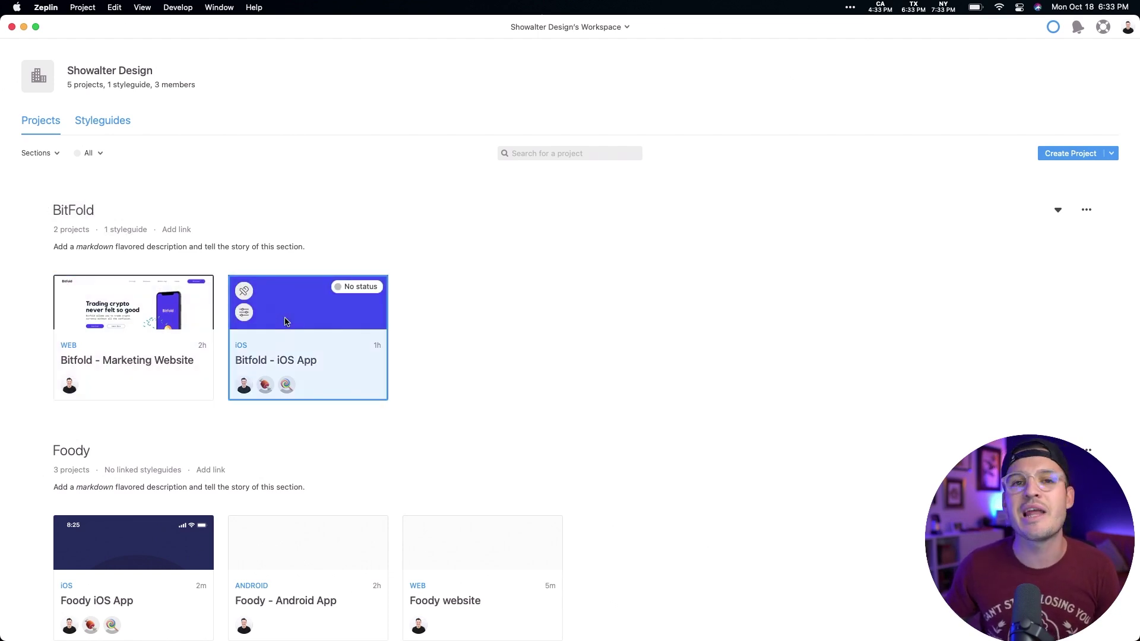
{"action": "scroll", "coordinate": [283, 319], "scroll_direction": "down", "scroll_amount": 3}
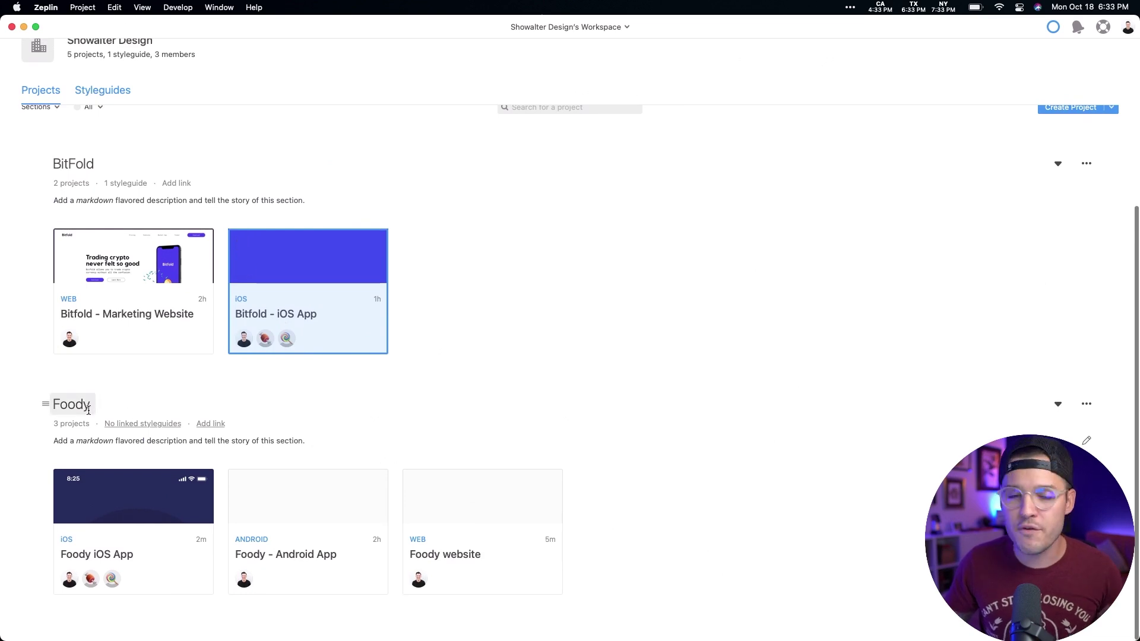
{"action": "left_click", "coordinate": [109, 504]}
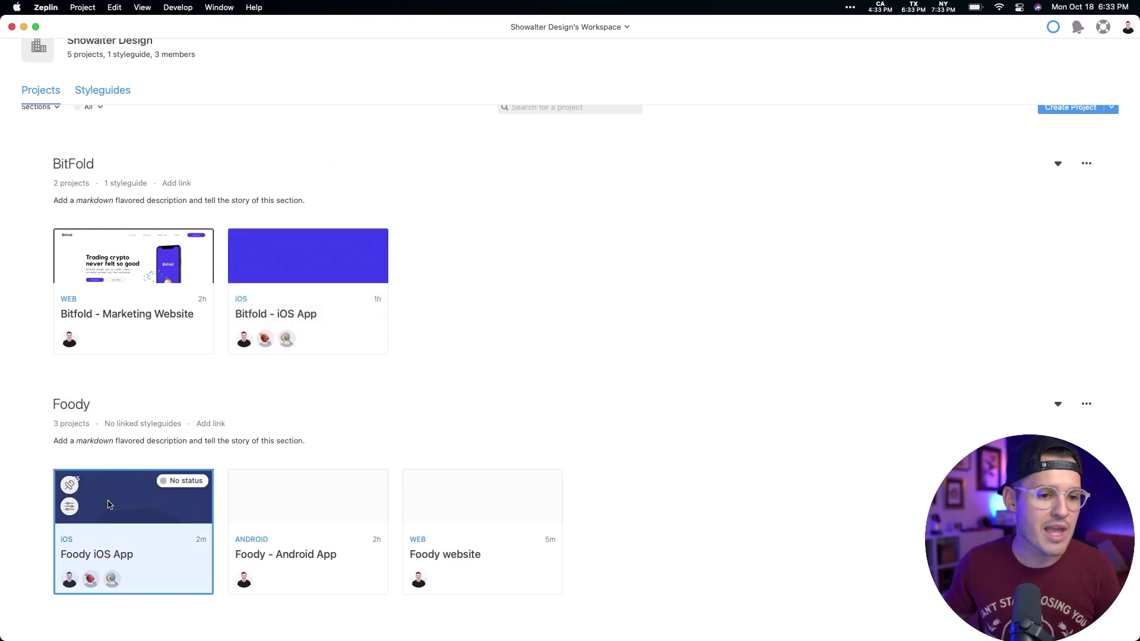
{"action": "left_click", "coordinate": [297, 503]}
{"action": "left_click", "coordinate": [465, 503]}
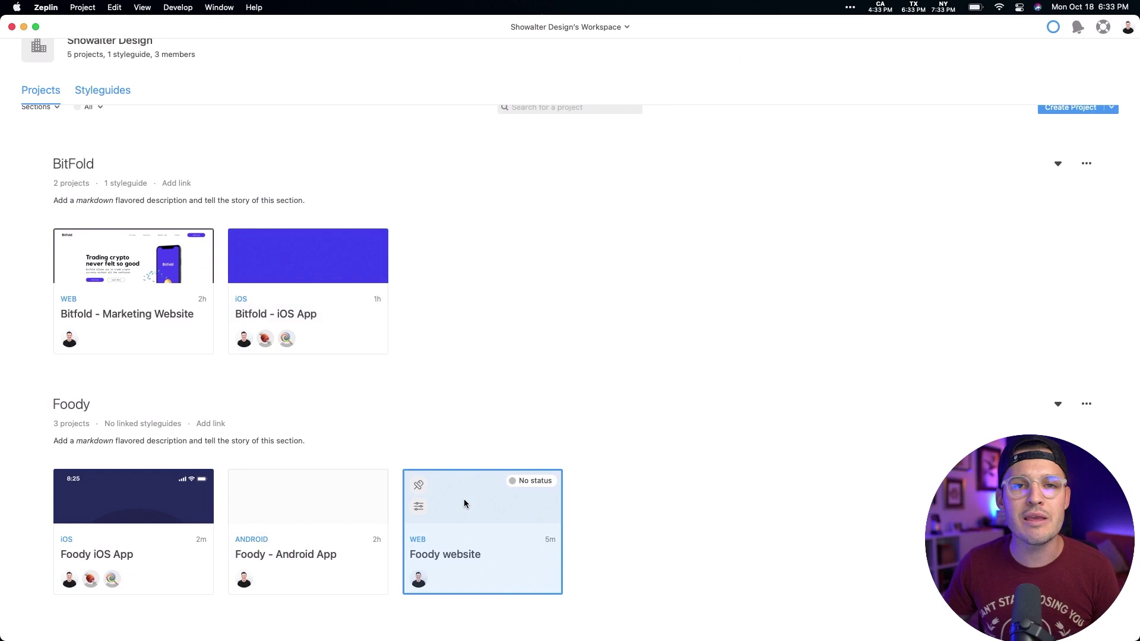
{"action": "scroll", "coordinate": [411, 331], "scroll_direction": "up", "scroll_amount": 2}
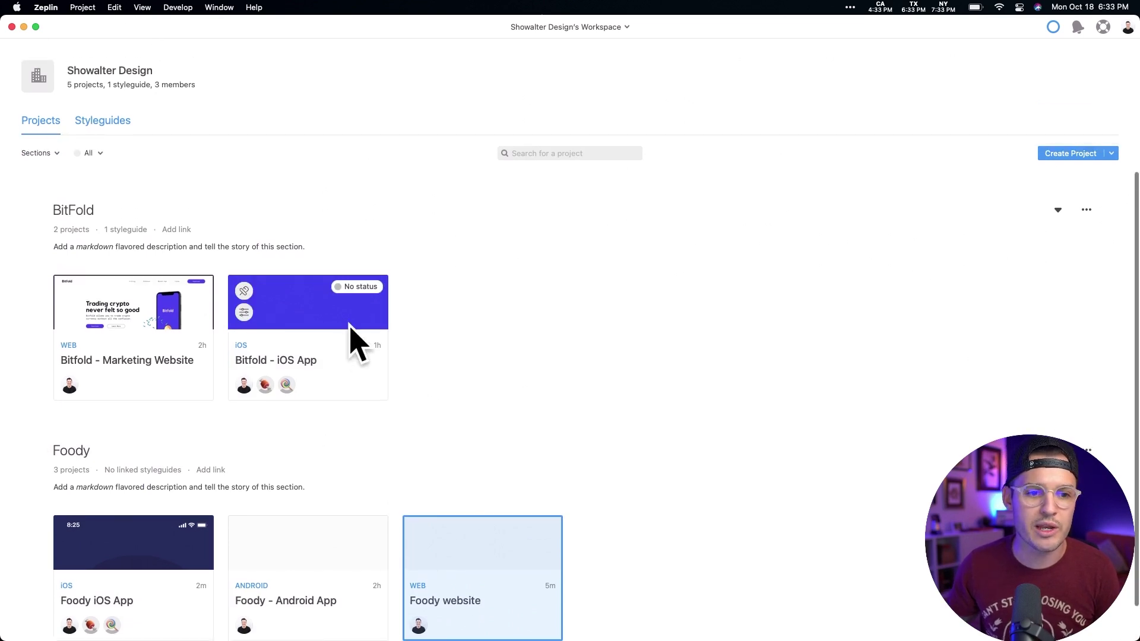
{"action": "left_click", "coordinate": [299, 319]}
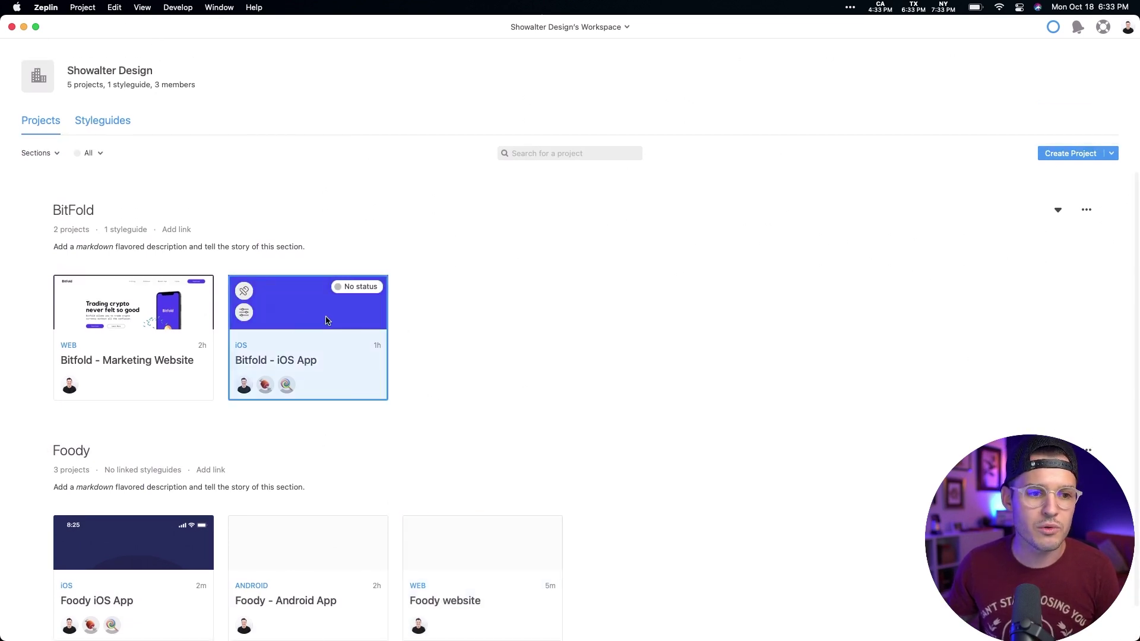
- Create a new Android project named 'Bitfold Android'
{"action": "left_click", "coordinate": [1057, 156]}
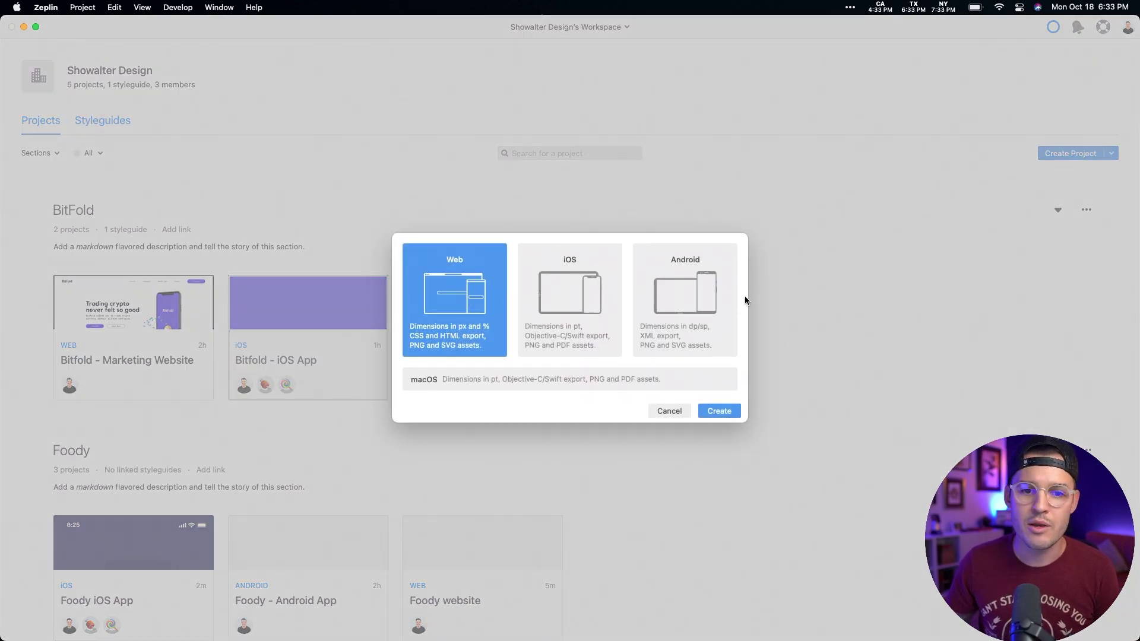
{"action": "left_click", "coordinate": [696, 298]}
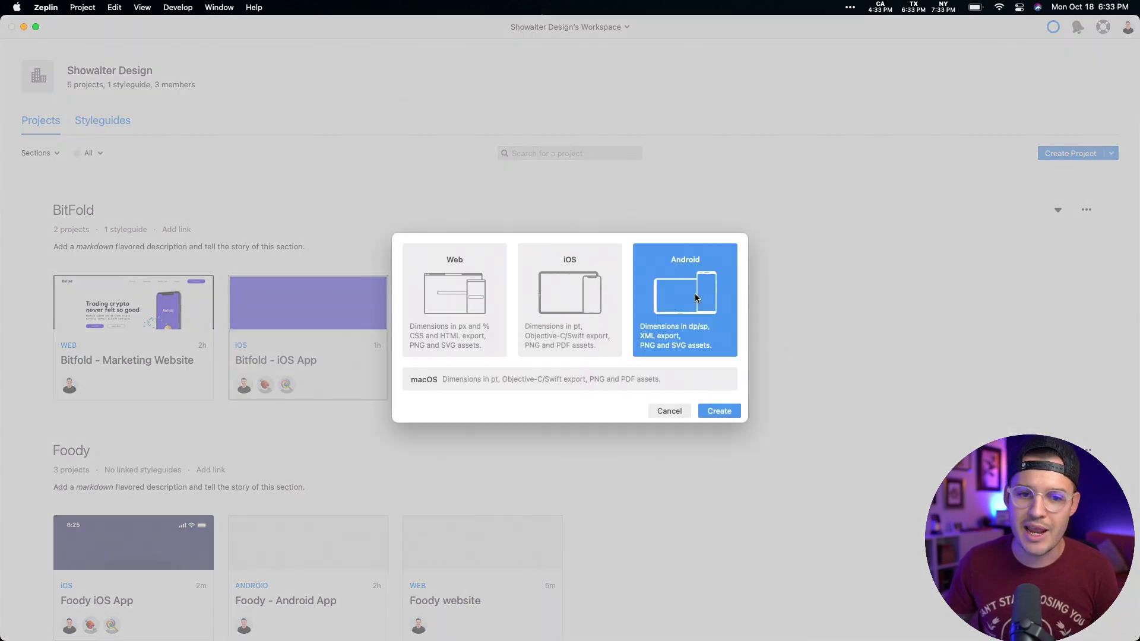
{"action": "left_click", "coordinate": [720, 411]}
{"action": "left_click", "coordinate": [1055, 61]}
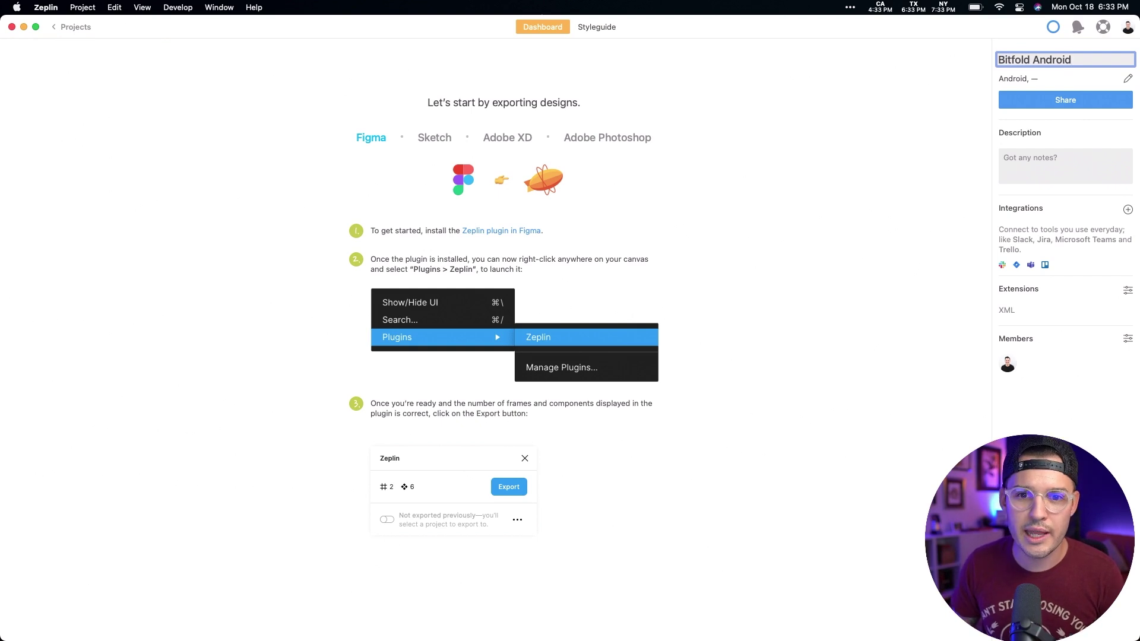
{"action": "key", "text": "Return"}
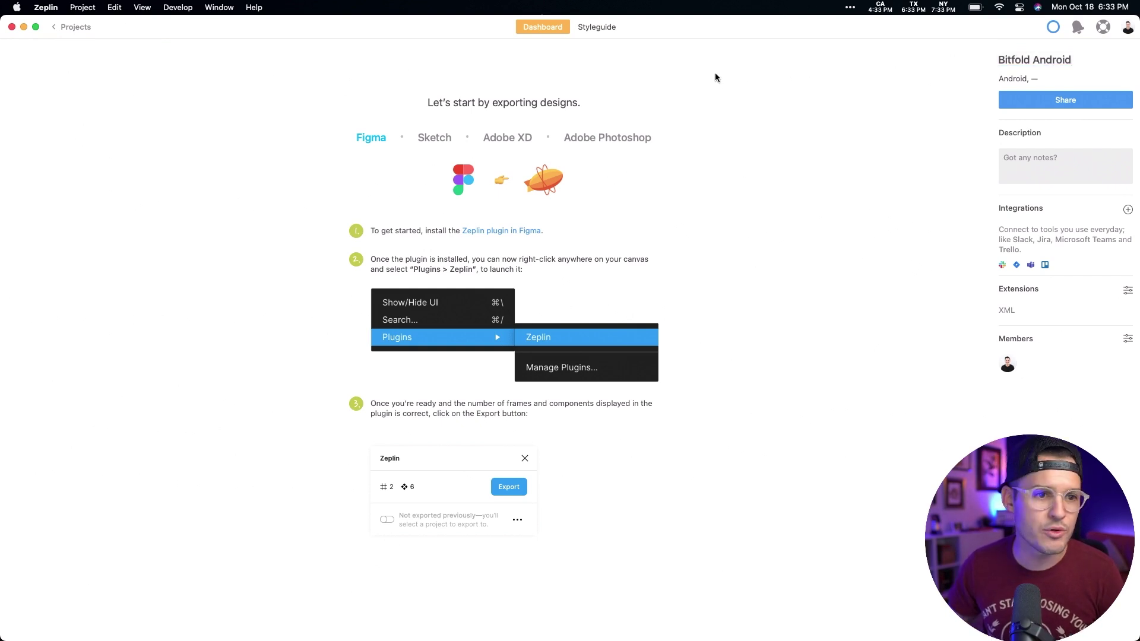
- Move the Bitfold Android project into the BitFold section, which now lists 3 projects
{"action": "left_click", "coordinate": [80, 27]}
{"action": "scroll", "coordinate": [292, 475], "scroll_direction": "down", "scroll_amount": 5}
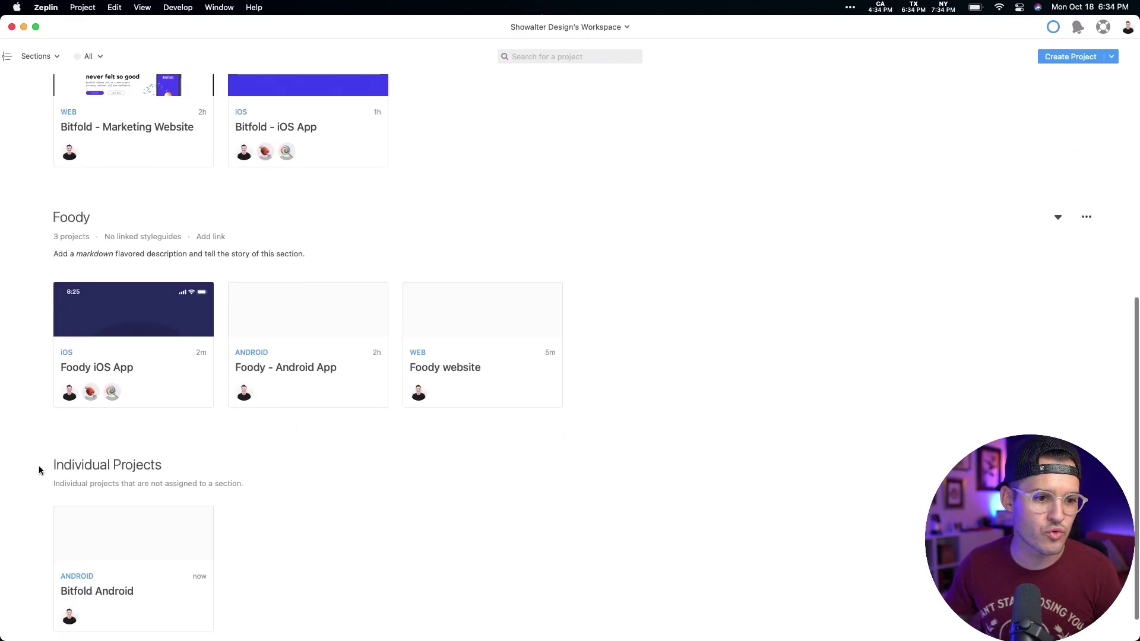
{"action": "left_click_drag", "start_coordinate": [92, 516], "coordinate": [416, 119]}
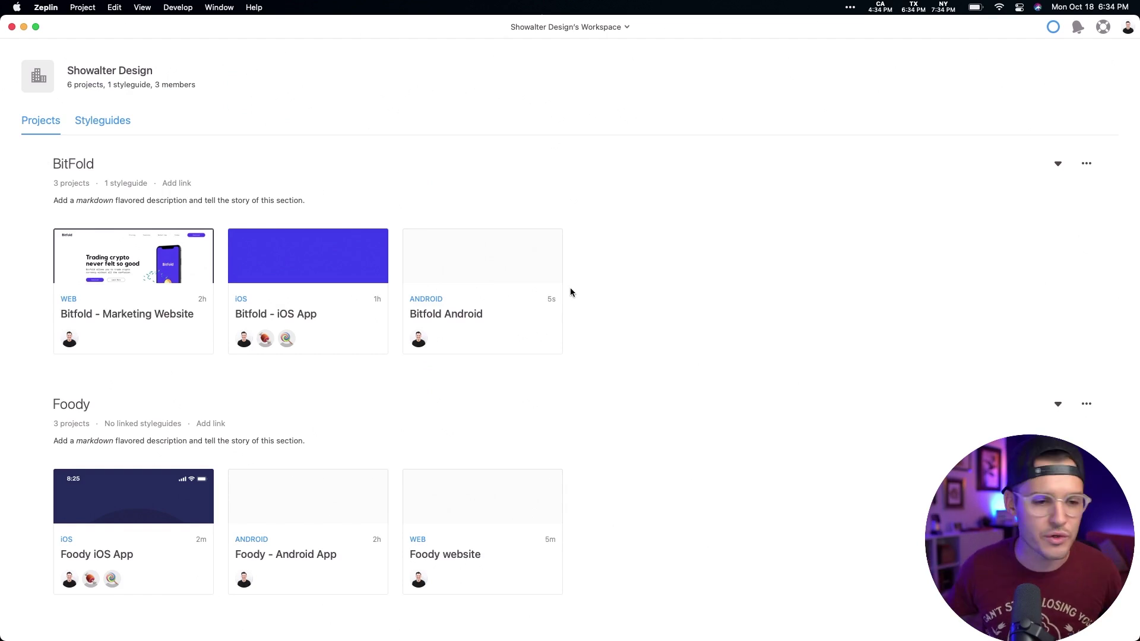
{"action": "mouse_move", "coordinate": [567, 290]}
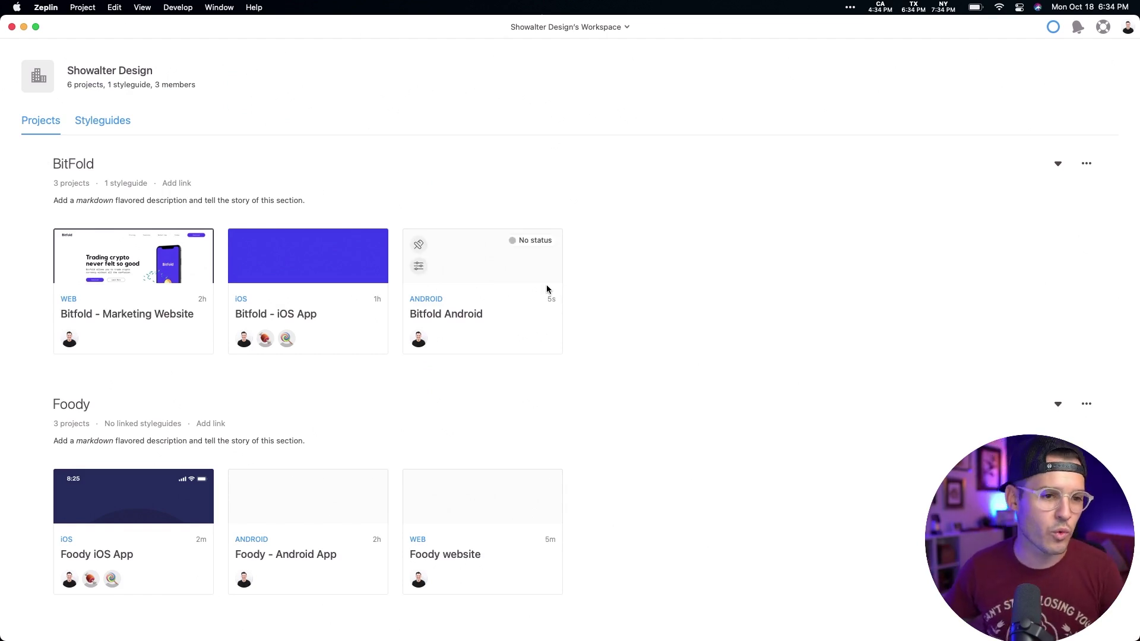
{"action": "mouse_move", "coordinate": [243, 300]}
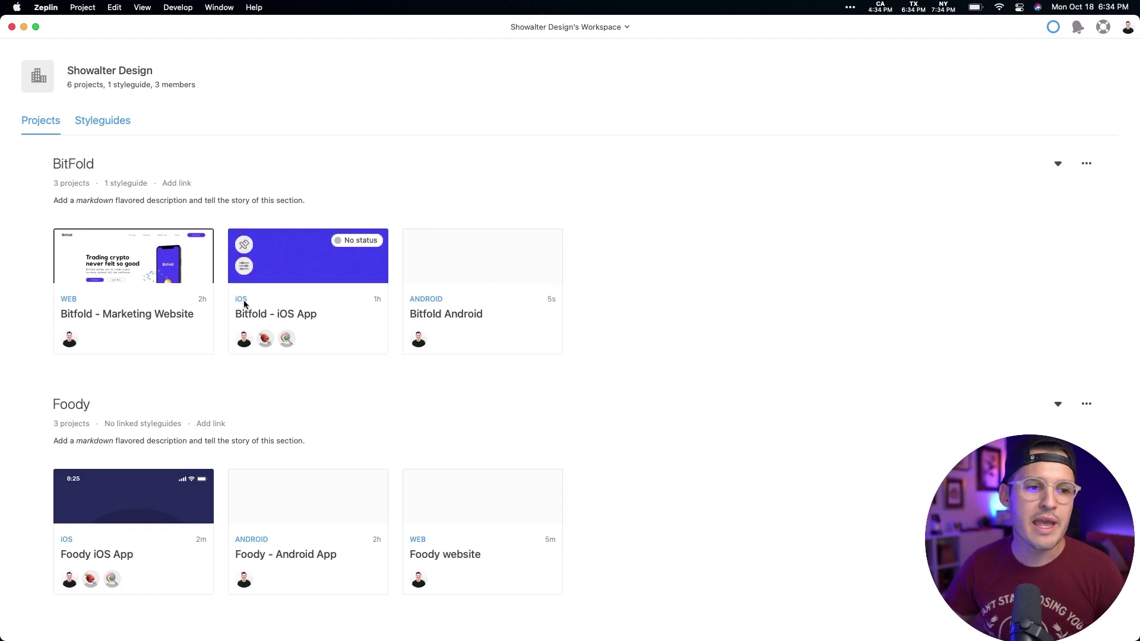
- Open the Bitfold - iOS App project and scroll through its Onboarding, Dashboard and Trade screens
{"action": "double_click", "coordinate": [328, 290]}
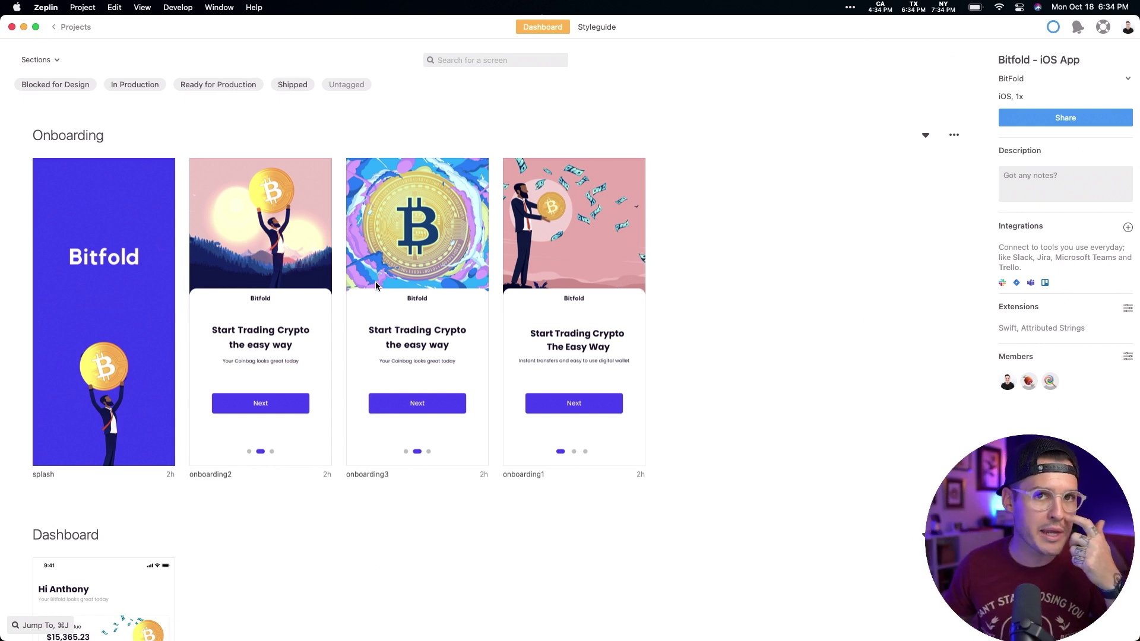
{"action": "scroll", "coordinate": [253, 278], "scroll_direction": "down", "scroll_amount": 10}
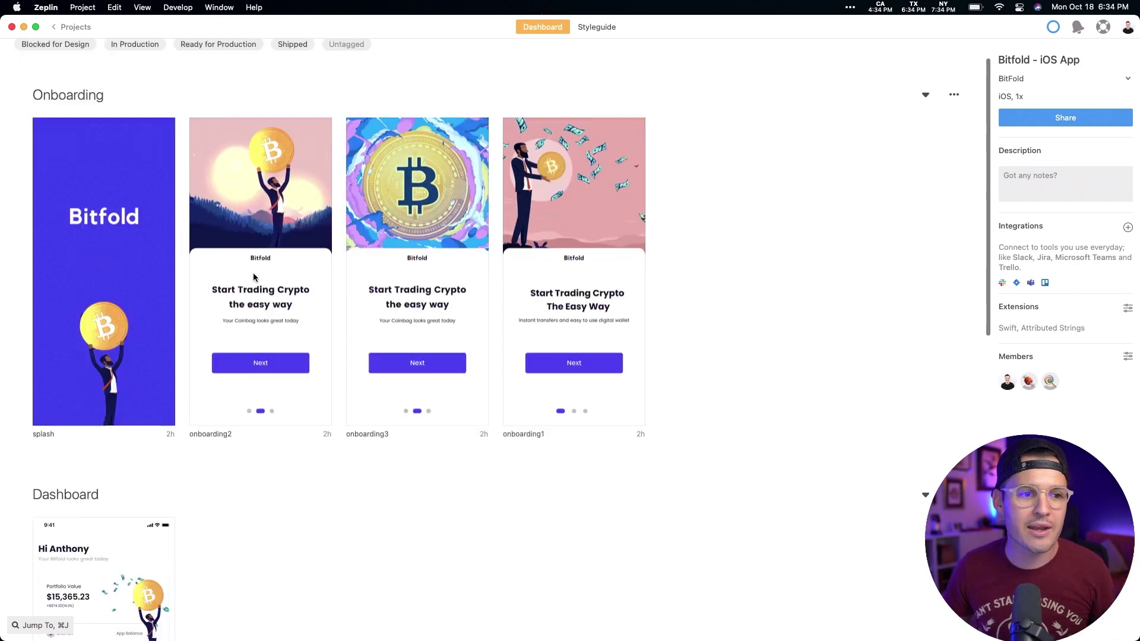
{"action": "scroll", "coordinate": [253, 278], "scroll_direction": "up", "scroll_amount": 10}
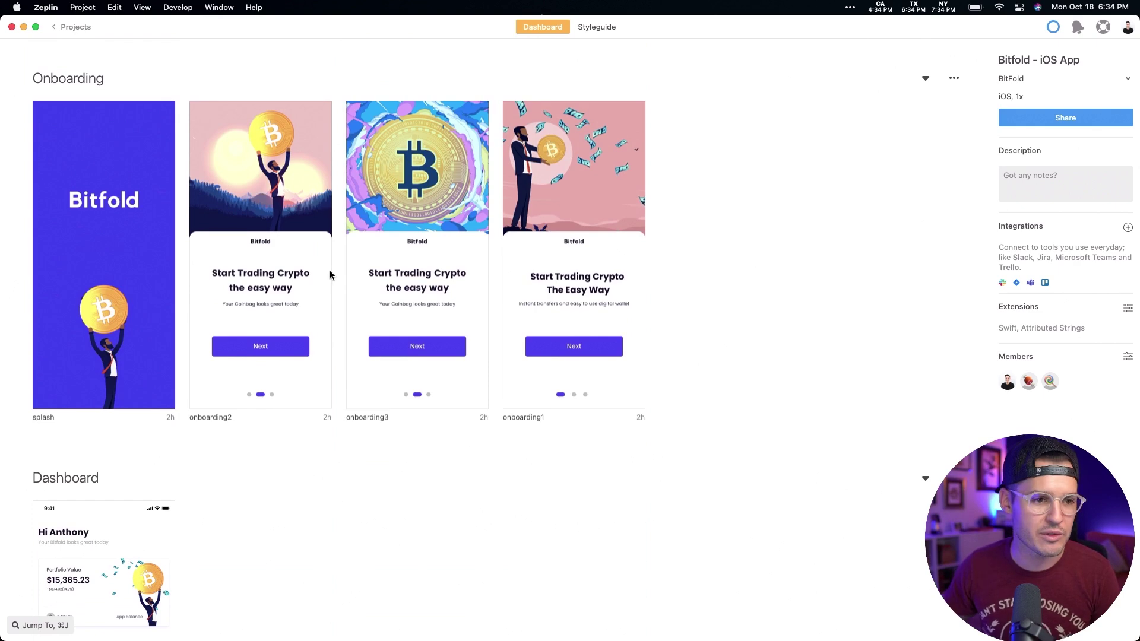
{"action": "scroll", "coordinate": [331, 274], "scroll_direction": "up", "scroll_amount": 1}
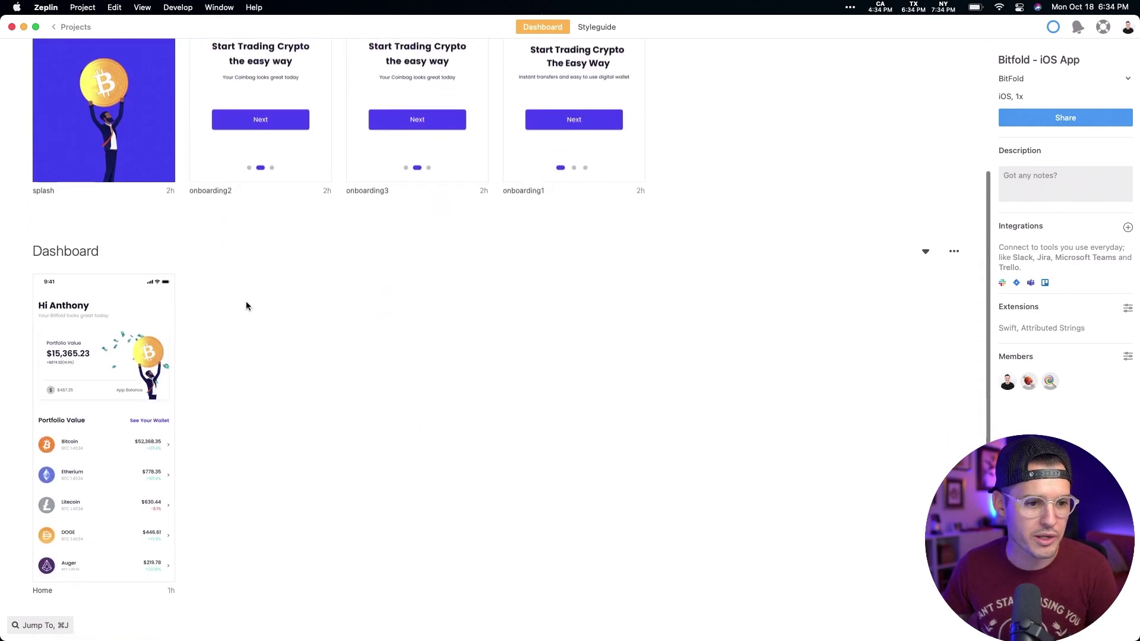
{"action": "scroll", "coordinate": [246, 306], "scroll_direction": "down", "scroll_amount": 10}
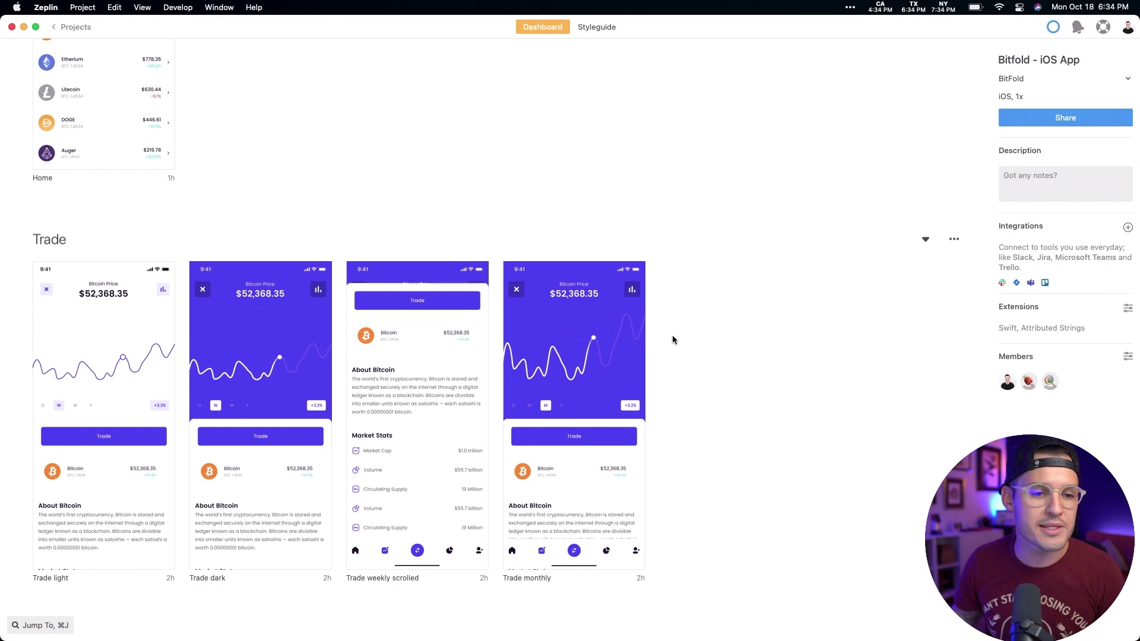
{"action": "scroll", "coordinate": [661, 394], "scroll_direction": "up", "scroll_amount": 15}
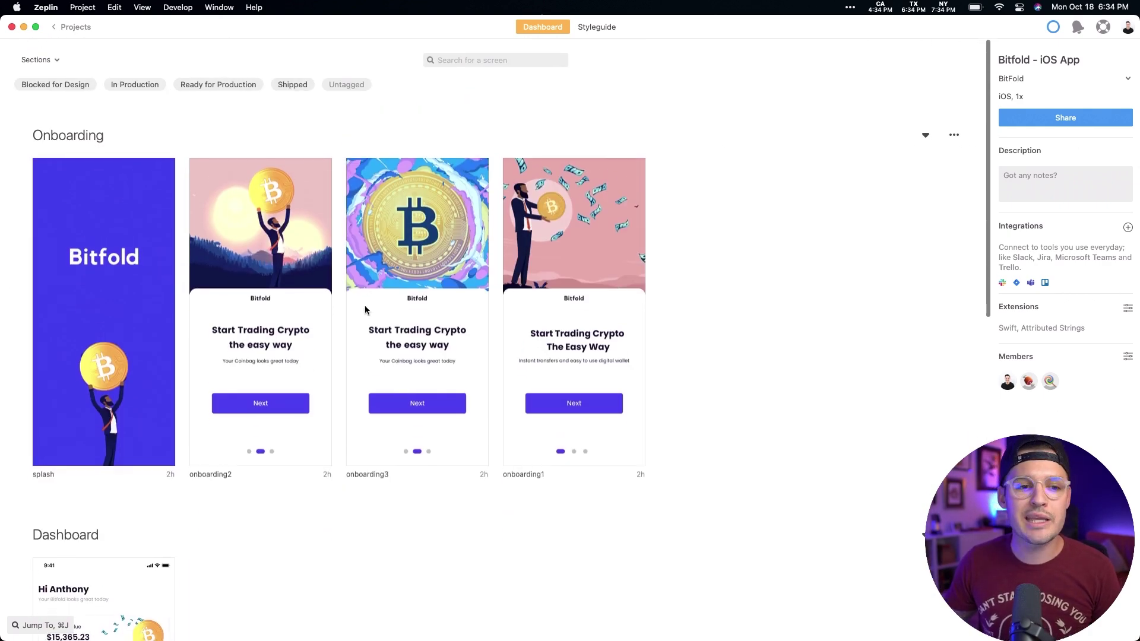
{"action": "scroll", "coordinate": [366, 309], "scroll_direction": "down", "scroll_amount": 6}
- Open the Home screen and inspect the 381×199pt portfolio card and the Hi Anthony heading
{"action": "left_click", "coordinate": [109, 388]}
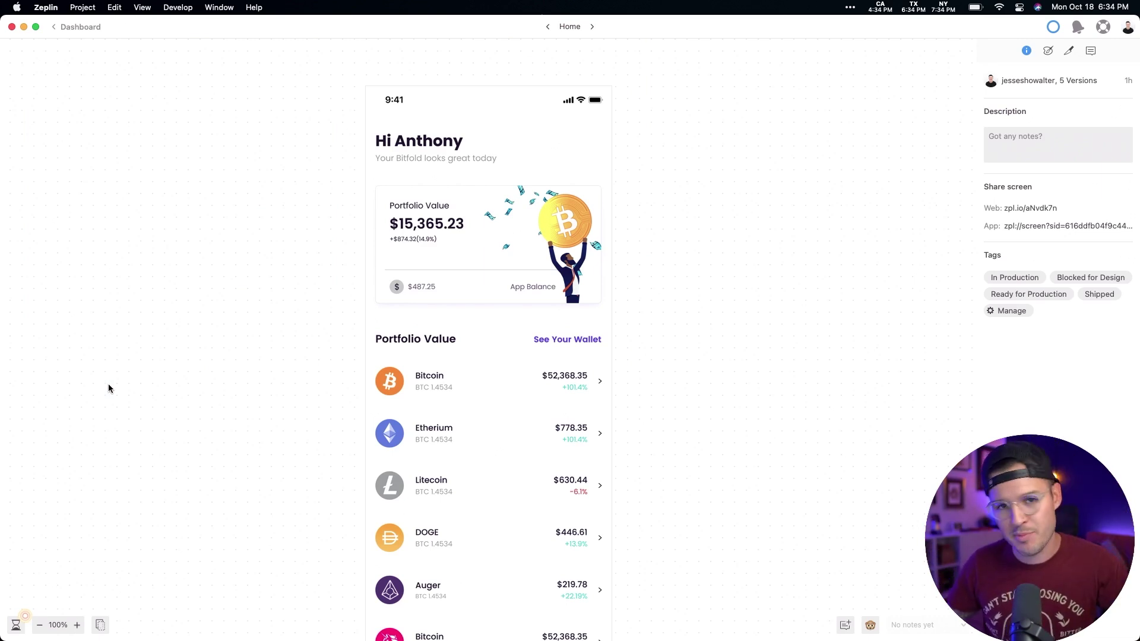
{"action": "left_click", "coordinate": [479, 249]}
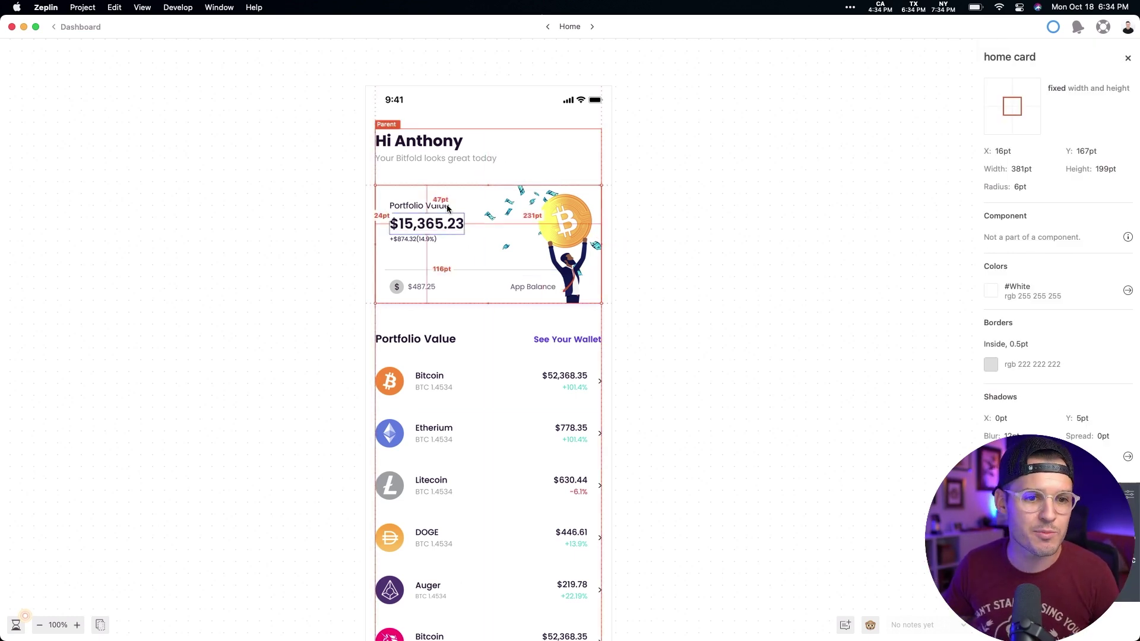
{"action": "left_click", "coordinate": [423, 144]}
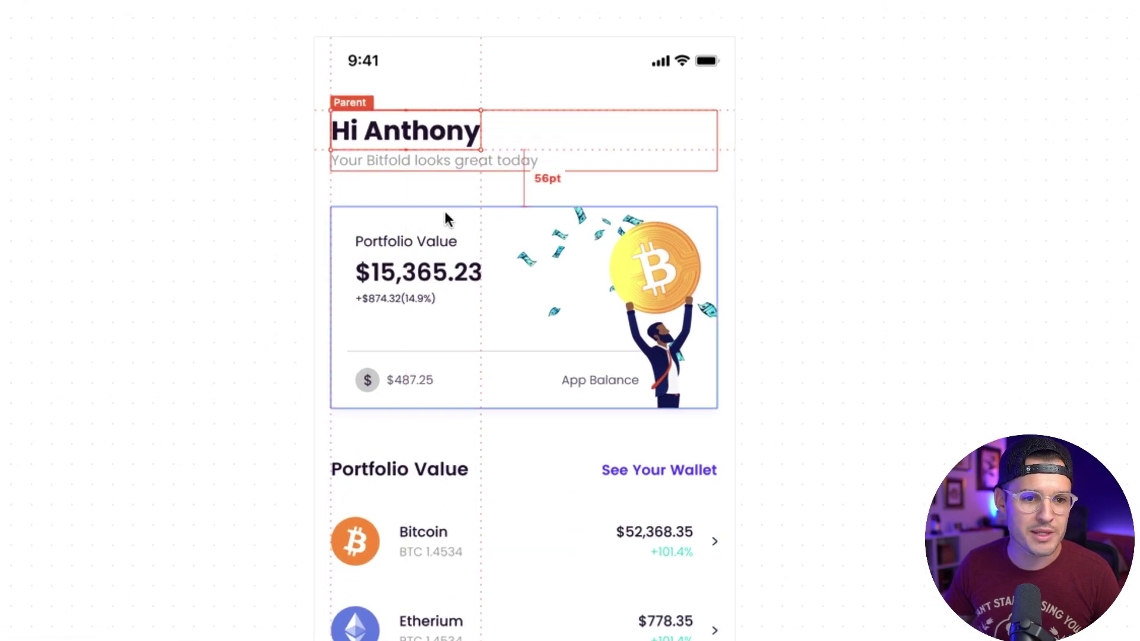
{"action": "left_click", "coordinate": [446, 215]}
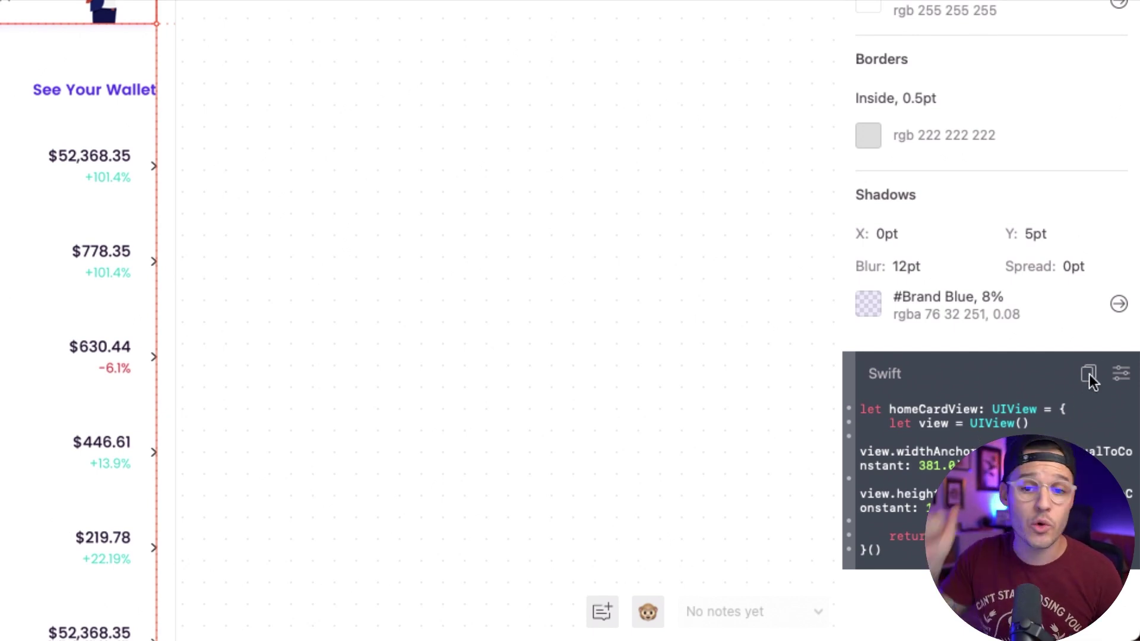
{"action": "left_click", "coordinate": [1122, 375]}
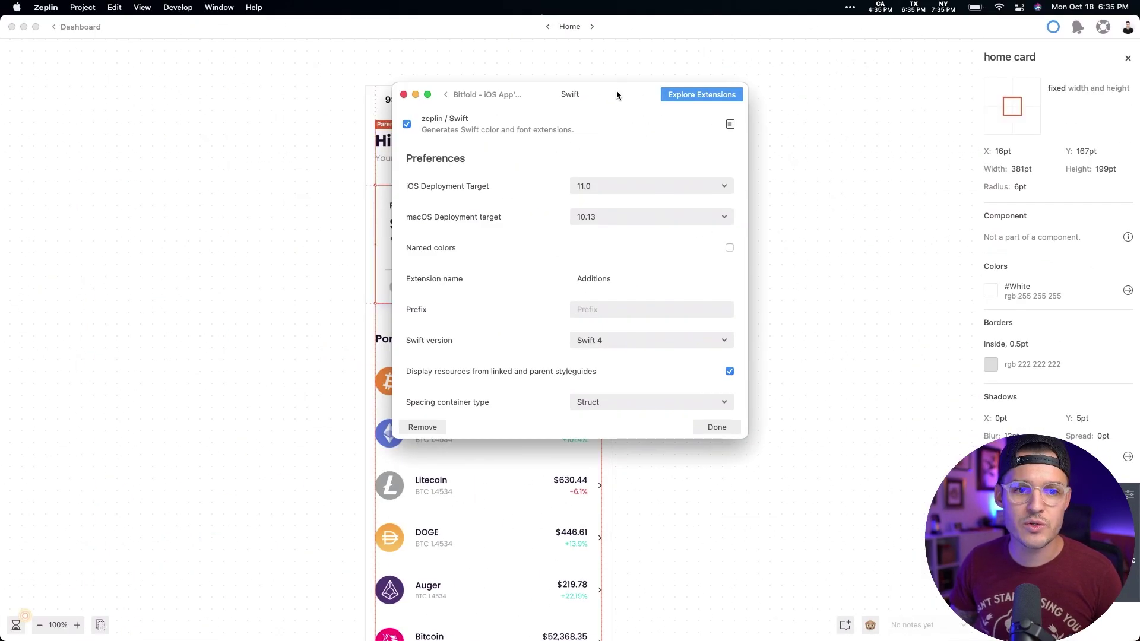
{"action": "left_click_drag", "start_coordinate": [617, 90], "coordinate": [911, 167]}
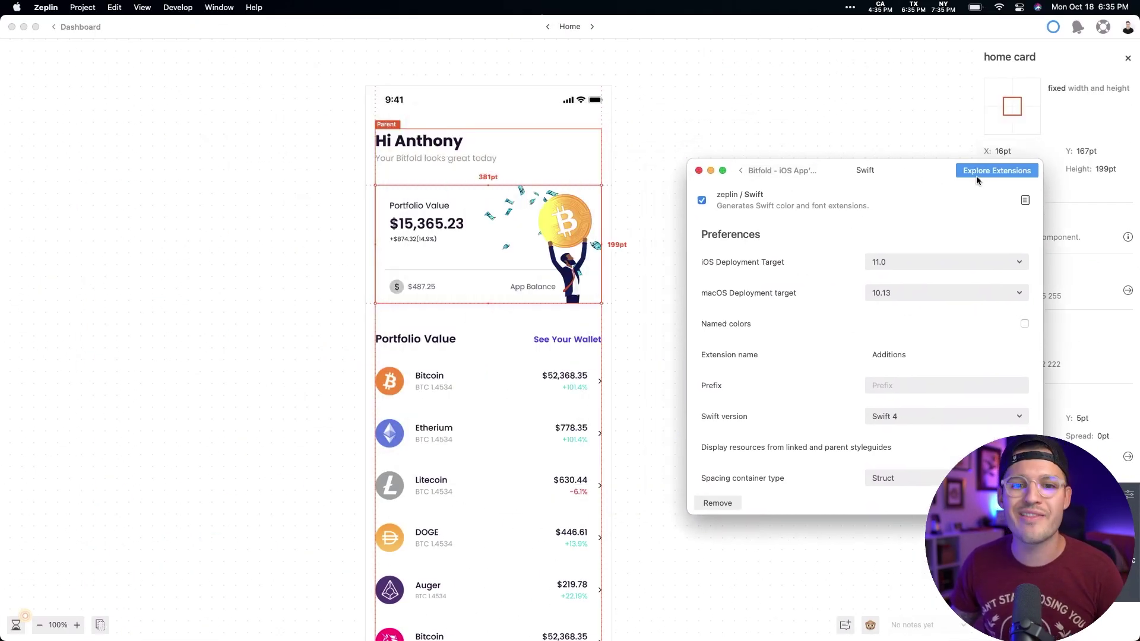
{"action": "left_click", "coordinate": [700, 171]}
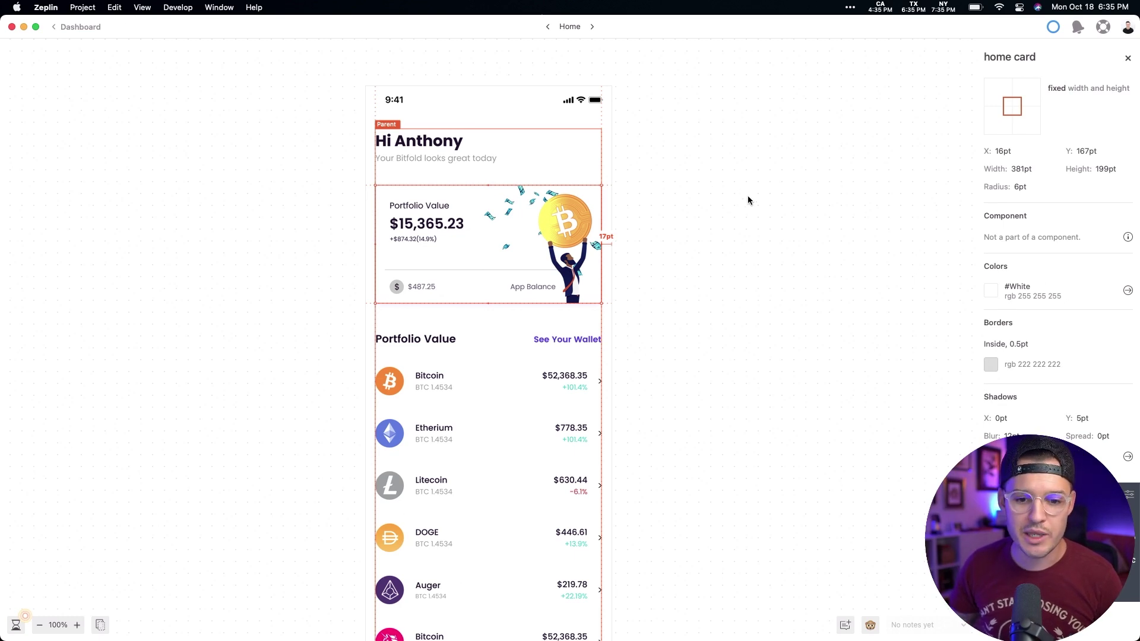
{"action": "left_click", "coordinate": [765, 222]}
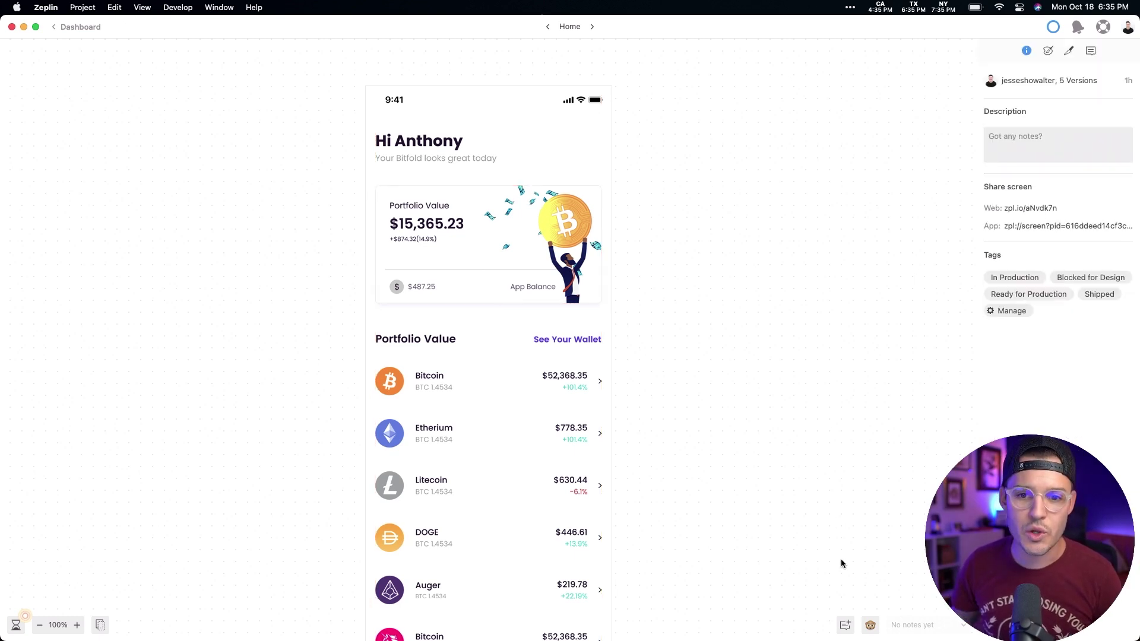
{"action": "mouse_move", "coordinate": [1060, 221]}
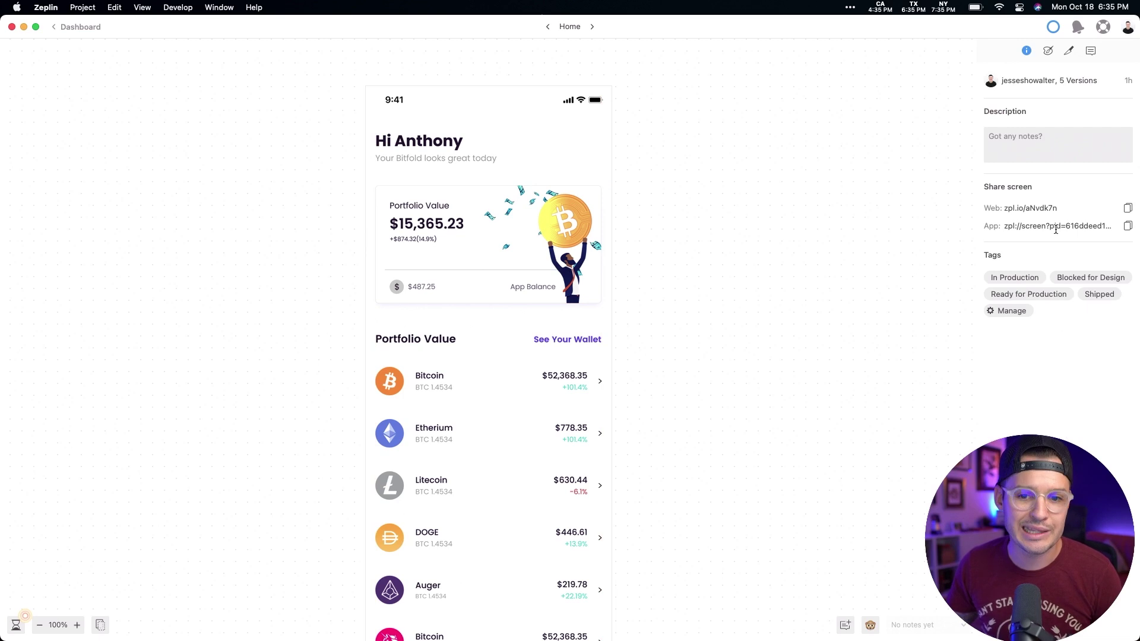
{"action": "left_click", "coordinate": [1015, 280]}
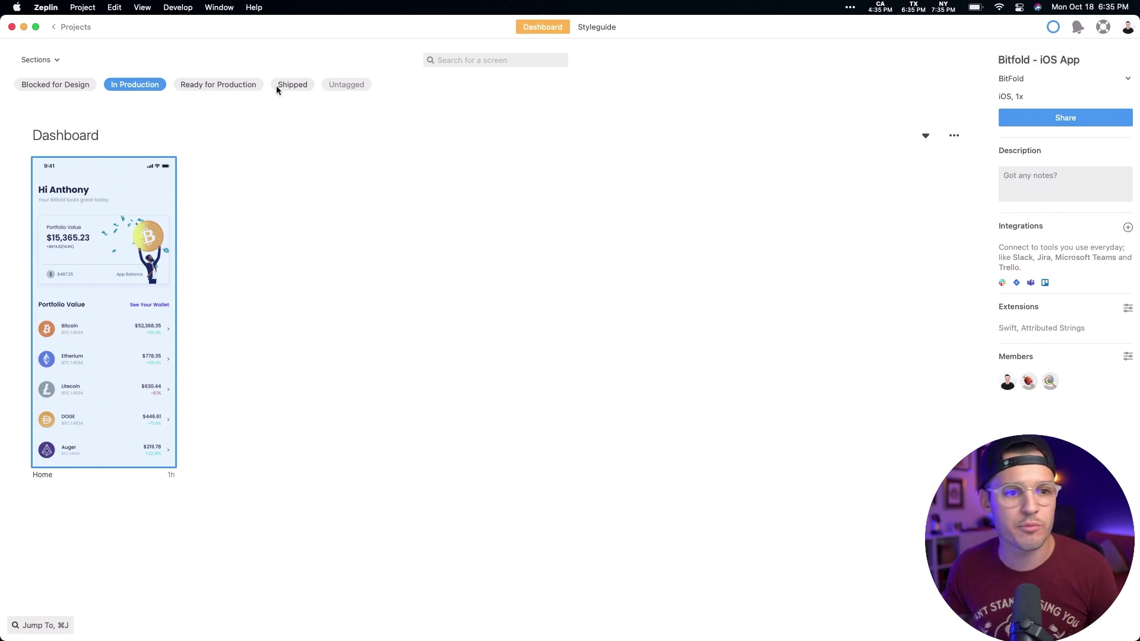
{"action": "left_click", "coordinate": [156, 88]}
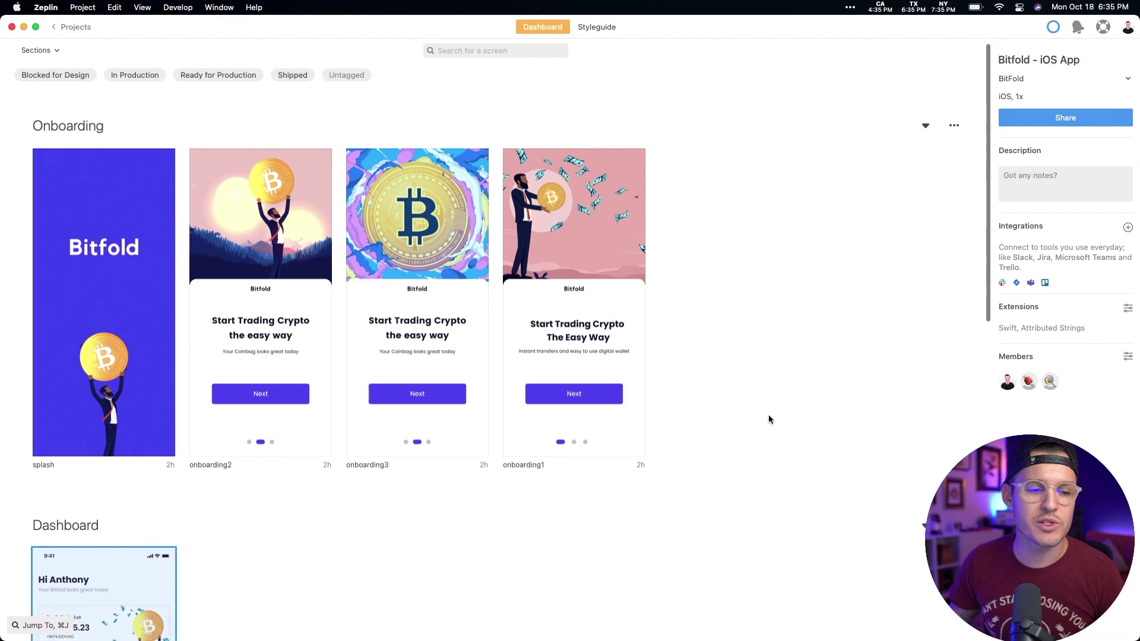
{"action": "scroll", "coordinate": [769, 419], "scroll_direction": "down", "scroll_amount": 5}
{"action": "left_click", "coordinate": [152, 301]}
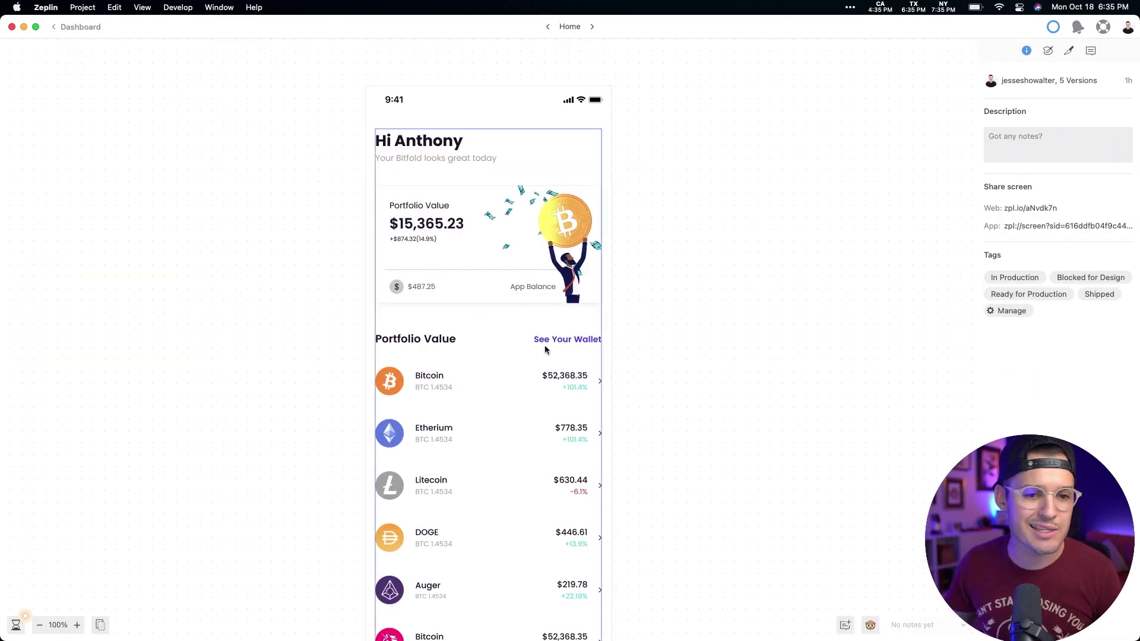
- Post a 'hate this' note on the bitcoin illustration and give it a thumbs-up reaction
{"action": "left_click", "coordinate": [844, 628]}
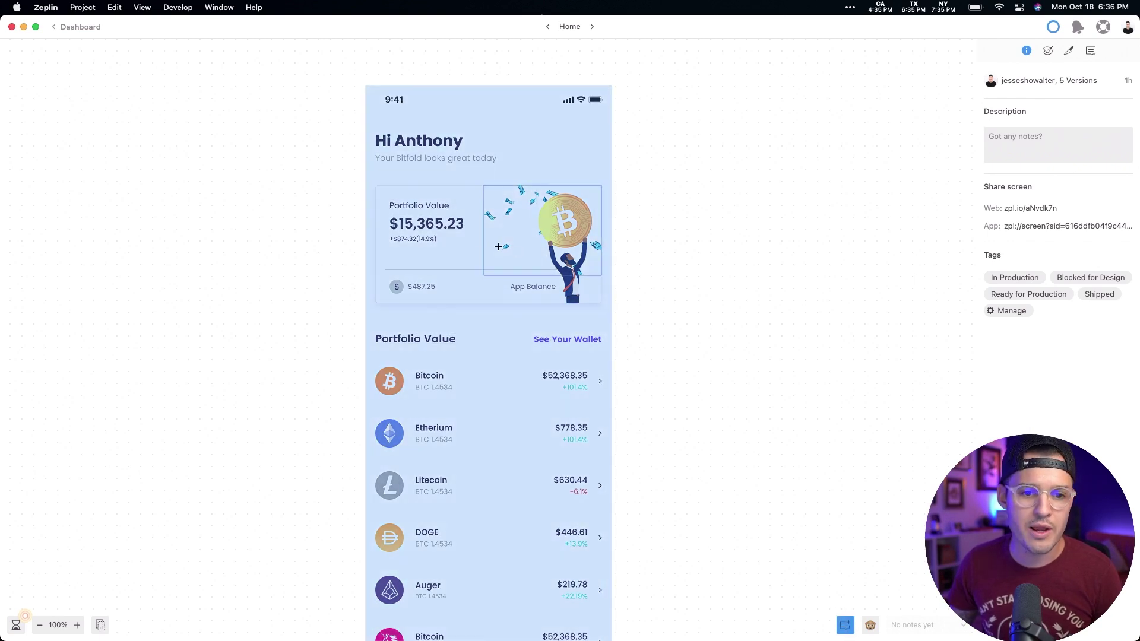
{"action": "left_click", "coordinate": [556, 216]}
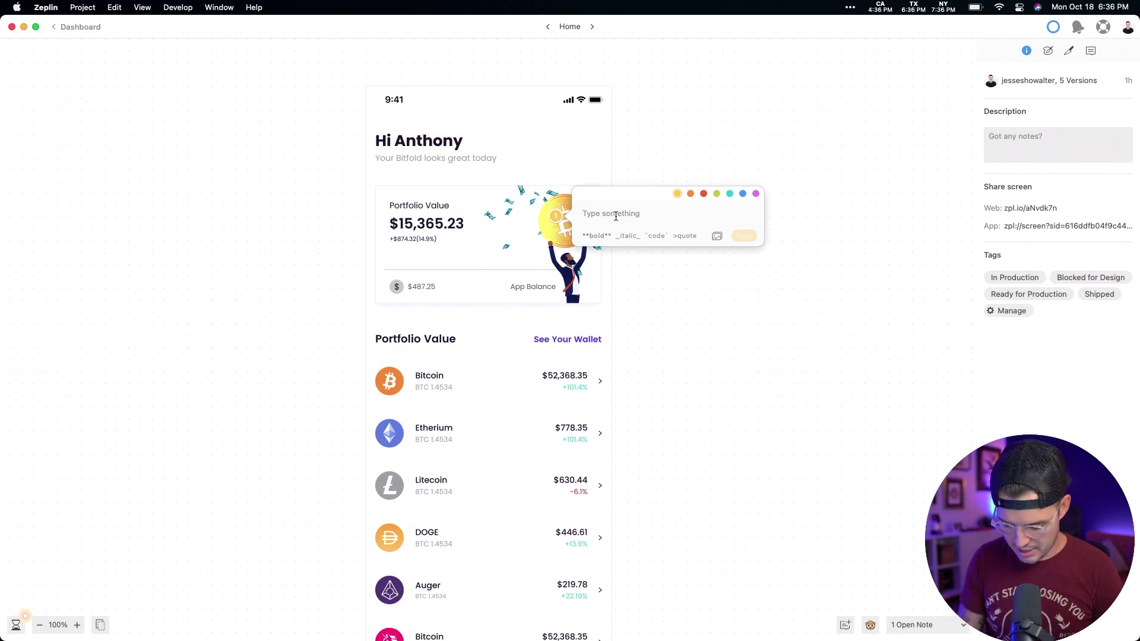
{"action": "type", "text": "hate this"}
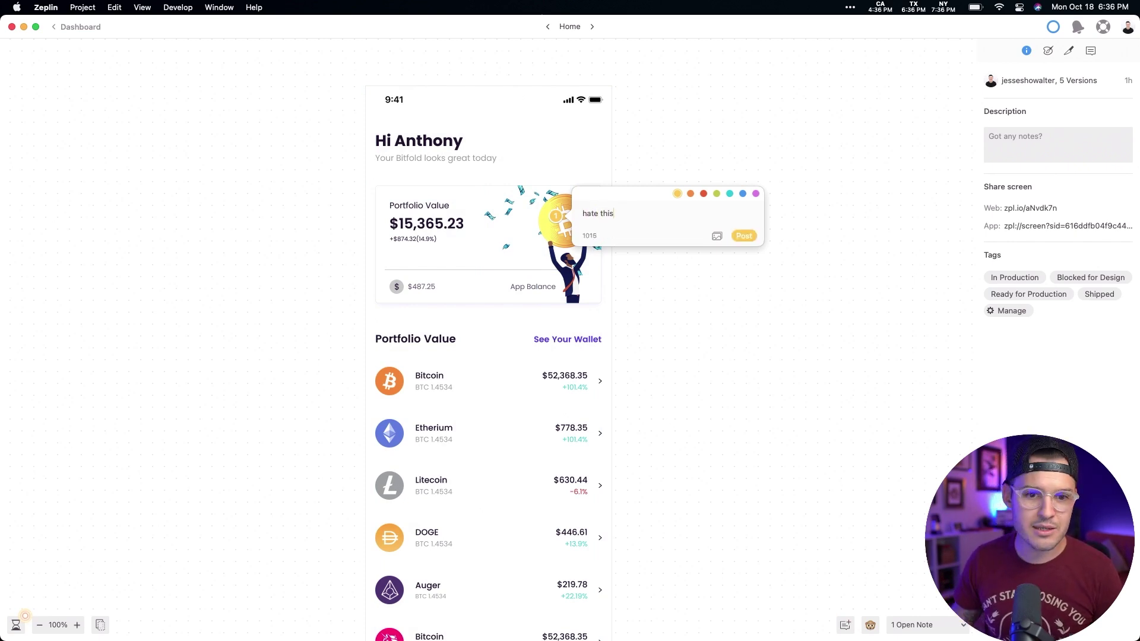
{"action": "left_click", "coordinate": [741, 237]}
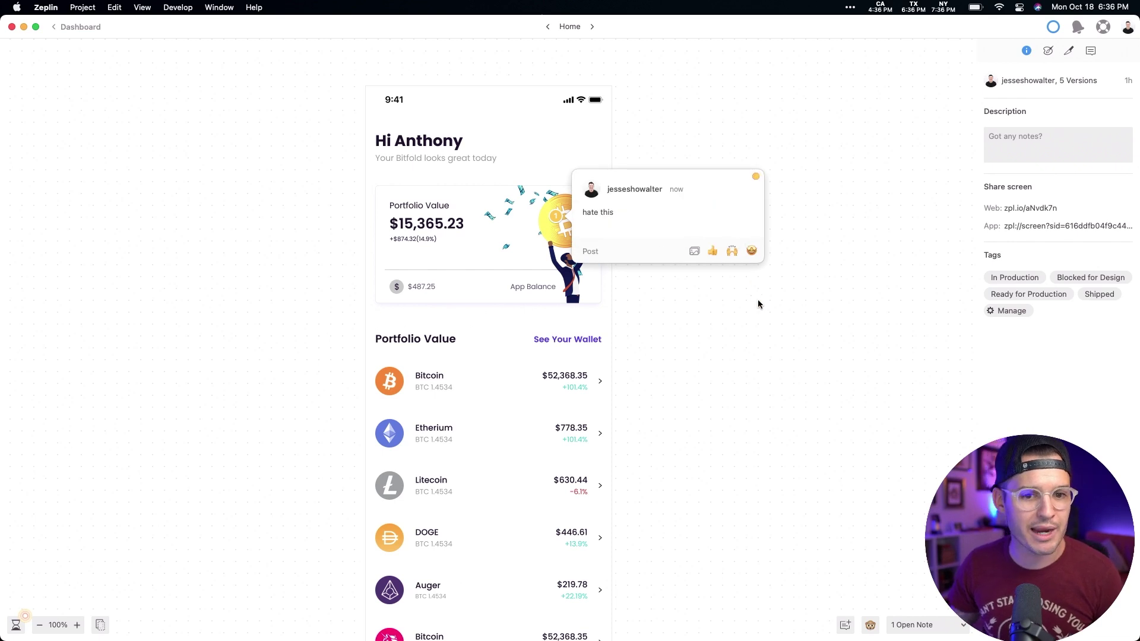
{"action": "left_click", "coordinate": [713, 252]}
{"action": "left_click", "coordinate": [759, 318]}
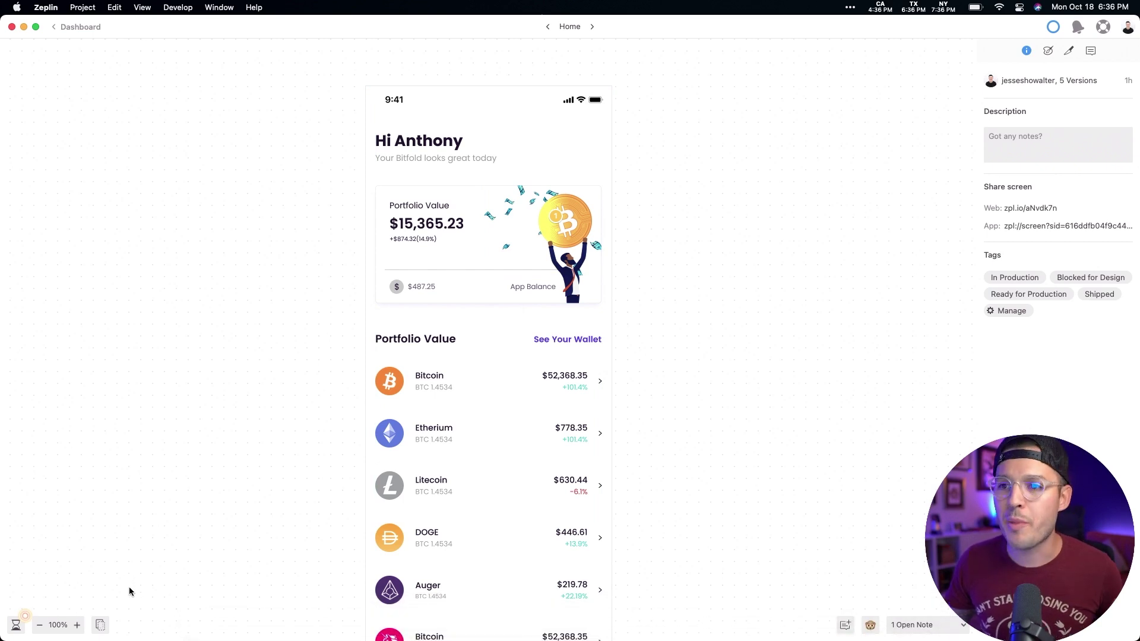
- View each Home screen version from 'initial commit' onward, ending on 'streamlined the card'
{"action": "left_click", "coordinate": [16, 626]}
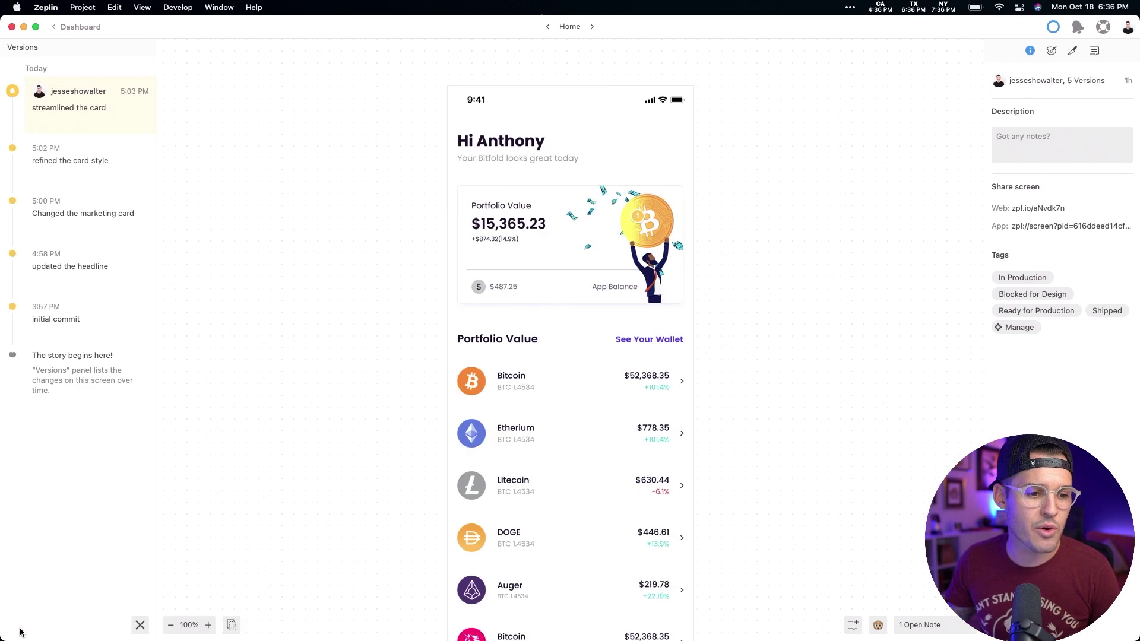
{"action": "left_click", "coordinate": [92, 327]}
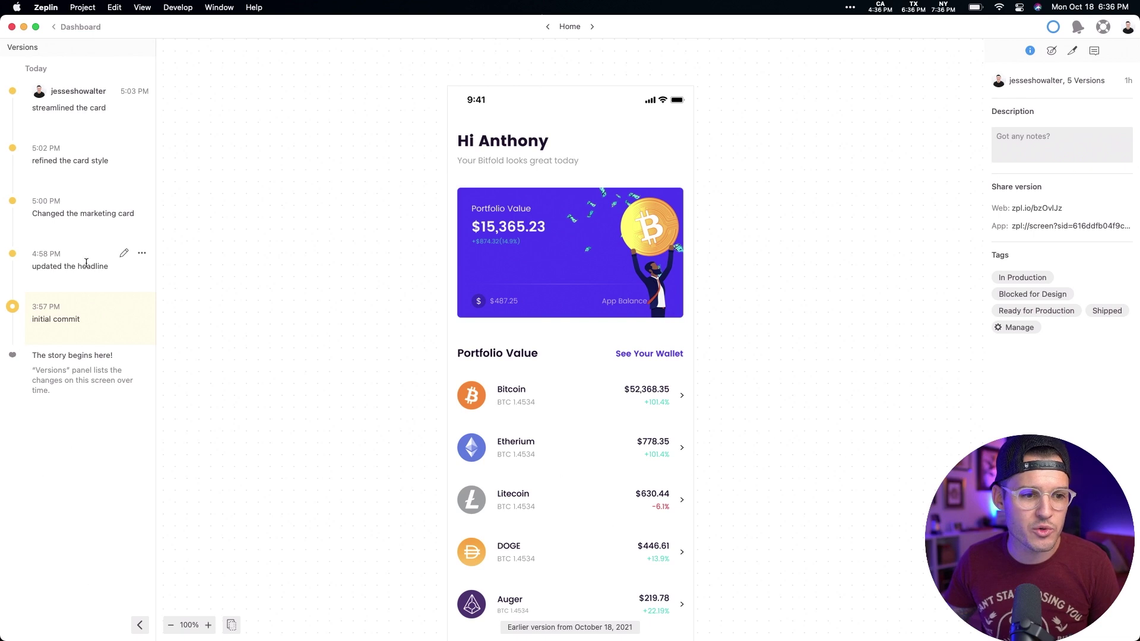
{"action": "left_click", "coordinate": [104, 269]}
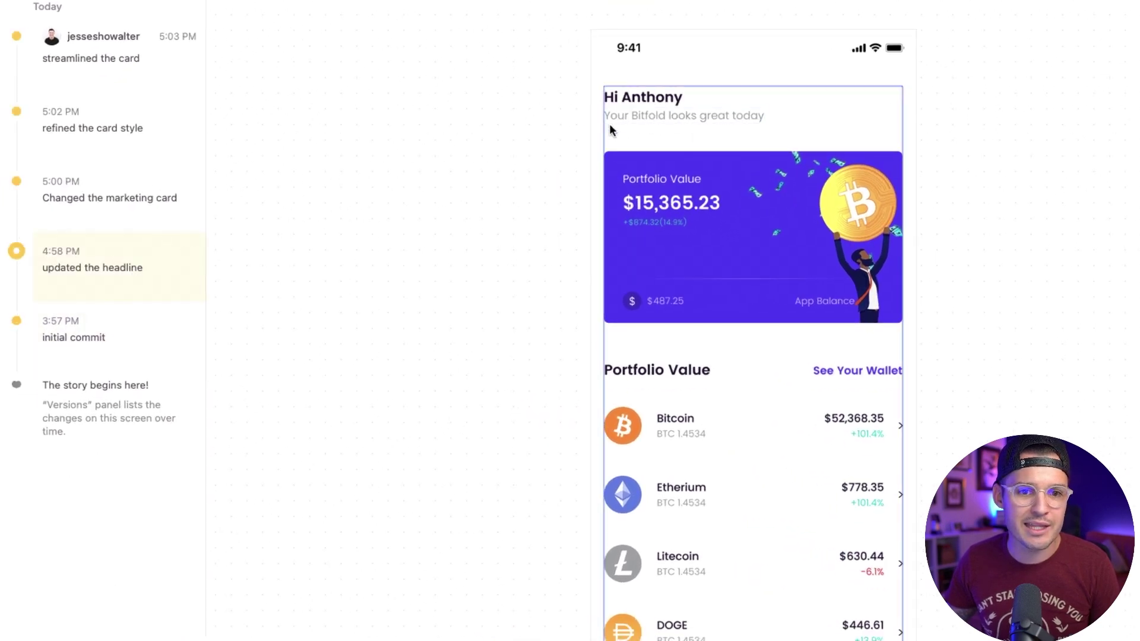
{"action": "left_click", "coordinate": [138, 219]}
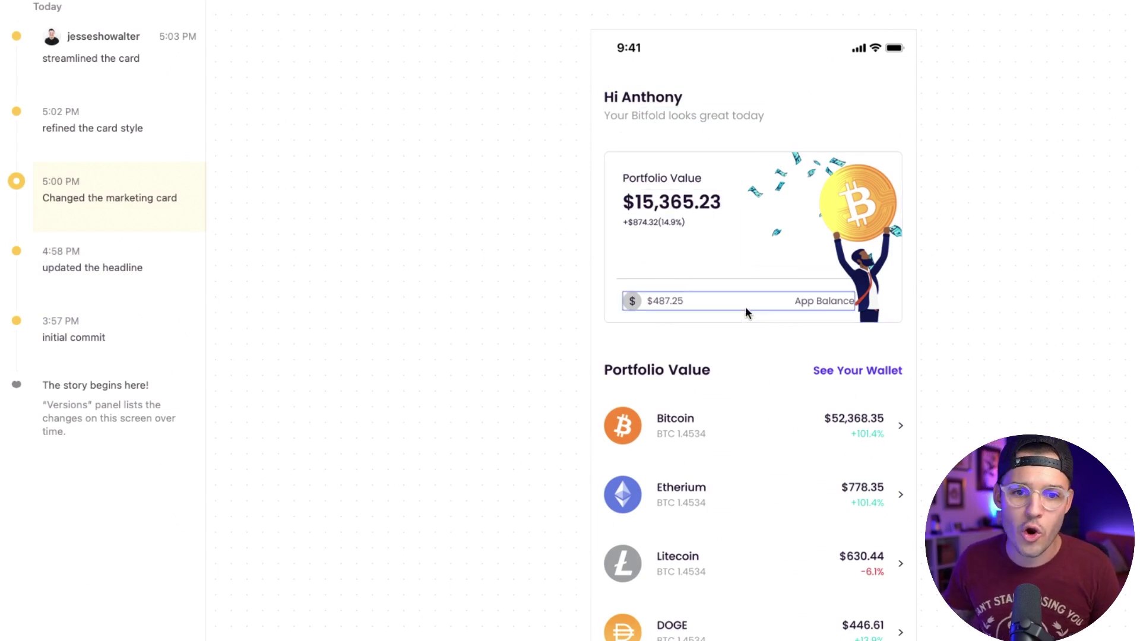
{"action": "left_click", "coordinate": [153, 149]}
{"action": "left_click", "coordinate": [152, 83]}
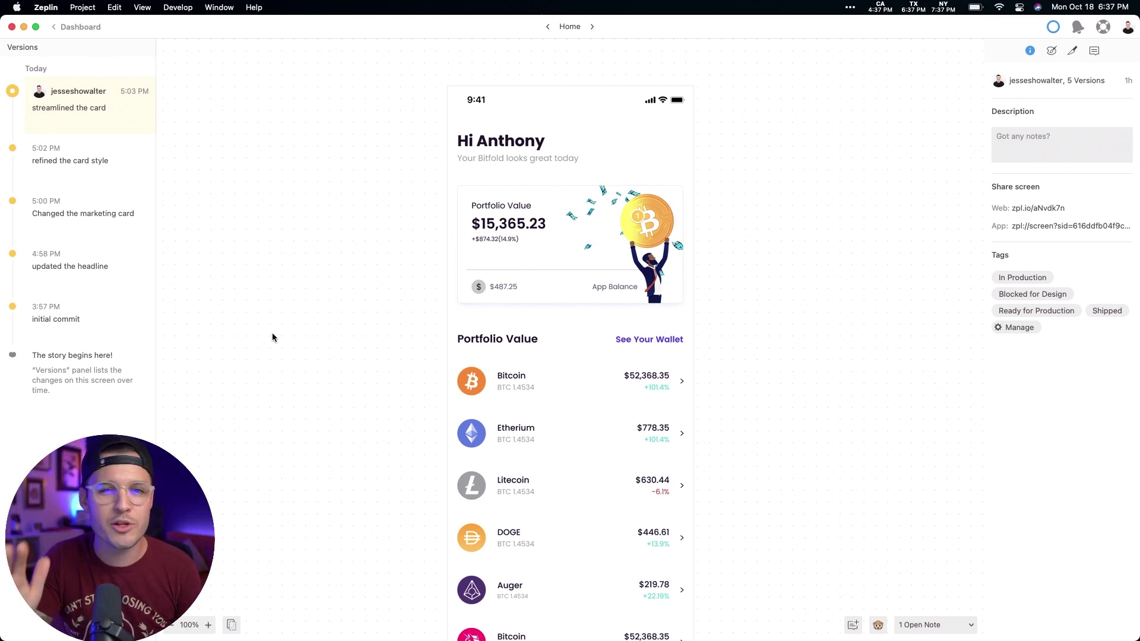
- In Figma's Bitfold App Design file, move the Zeplin plugin aside and zoom out to show every frame
{"action": "key", "text": "super+Tab"}
{"action": "key", "text": "super+Tab"}
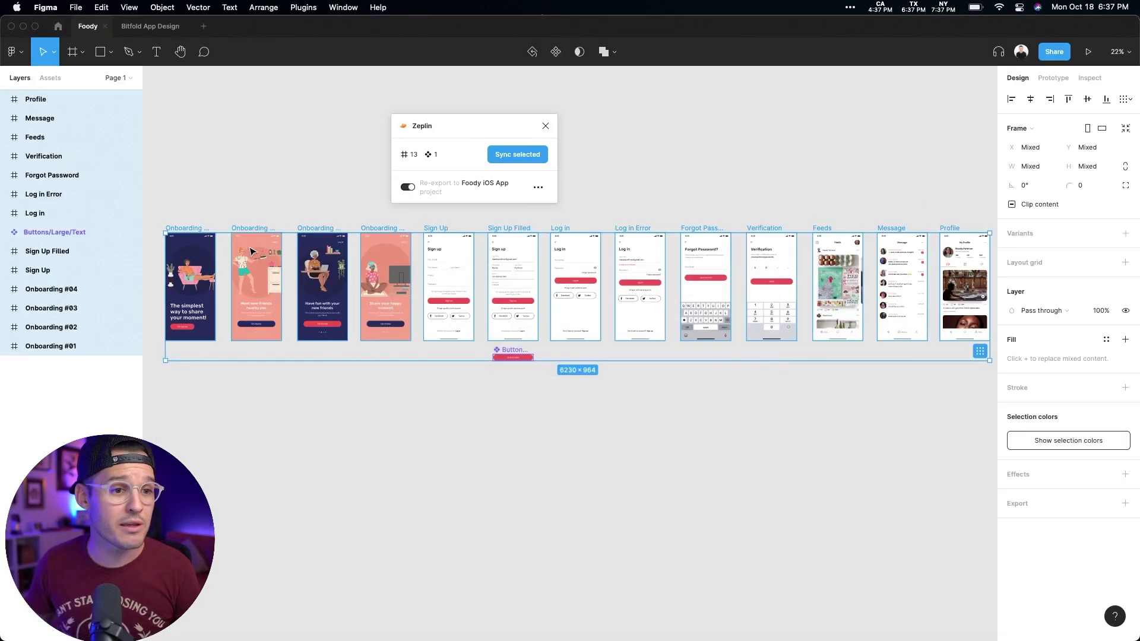
{"action": "left_click", "coordinate": [150, 26]}
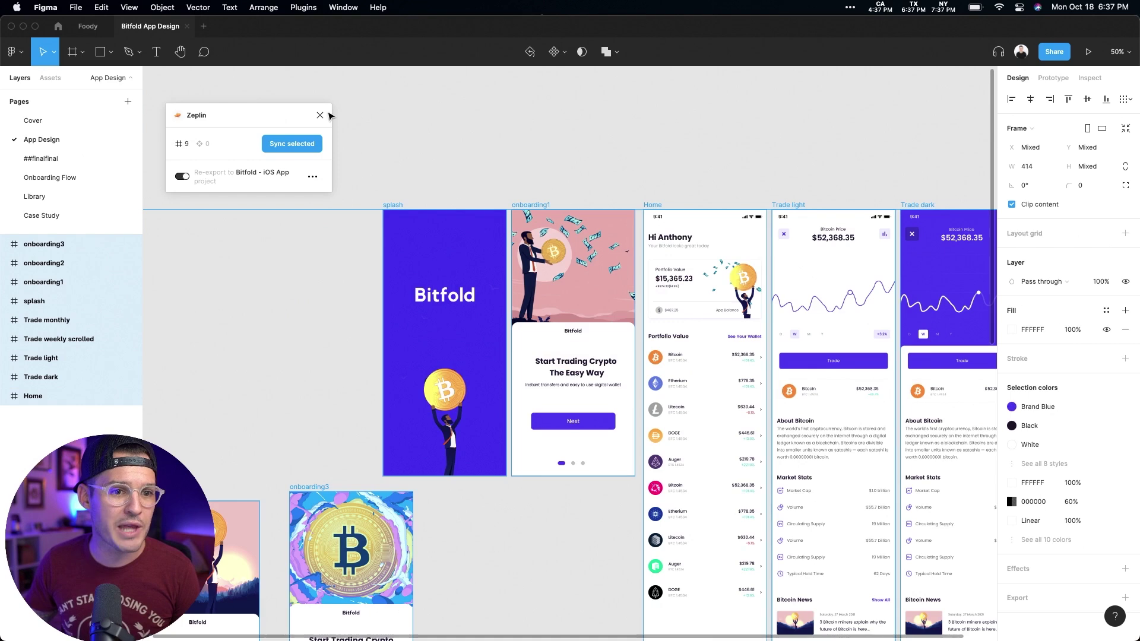
{"action": "left_click_drag", "start_coordinate": [330, 116], "coordinate": [378, 111]}
{"action": "left_click", "coordinate": [619, 140]}
{"action": "key", "text": "minus"}
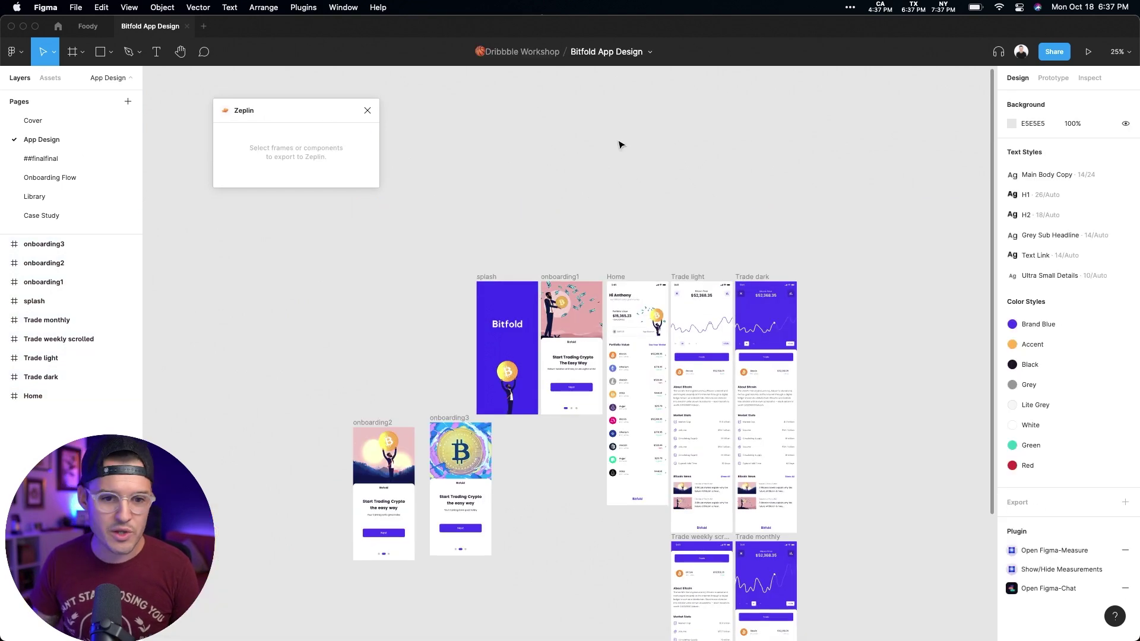
{"action": "scroll", "coordinate": [369, 280], "scroll_direction": "down", "scroll_amount": 5}
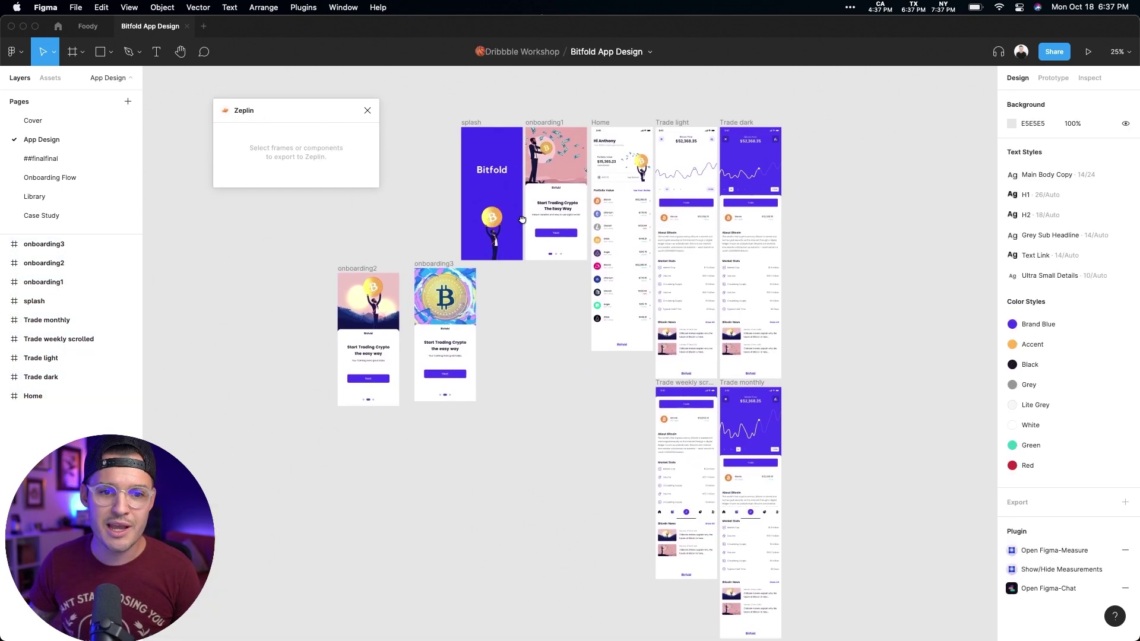
{"action": "scroll", "coordinate": [516, 219], "scroll_direction": "right", "scroll_amount": 2}
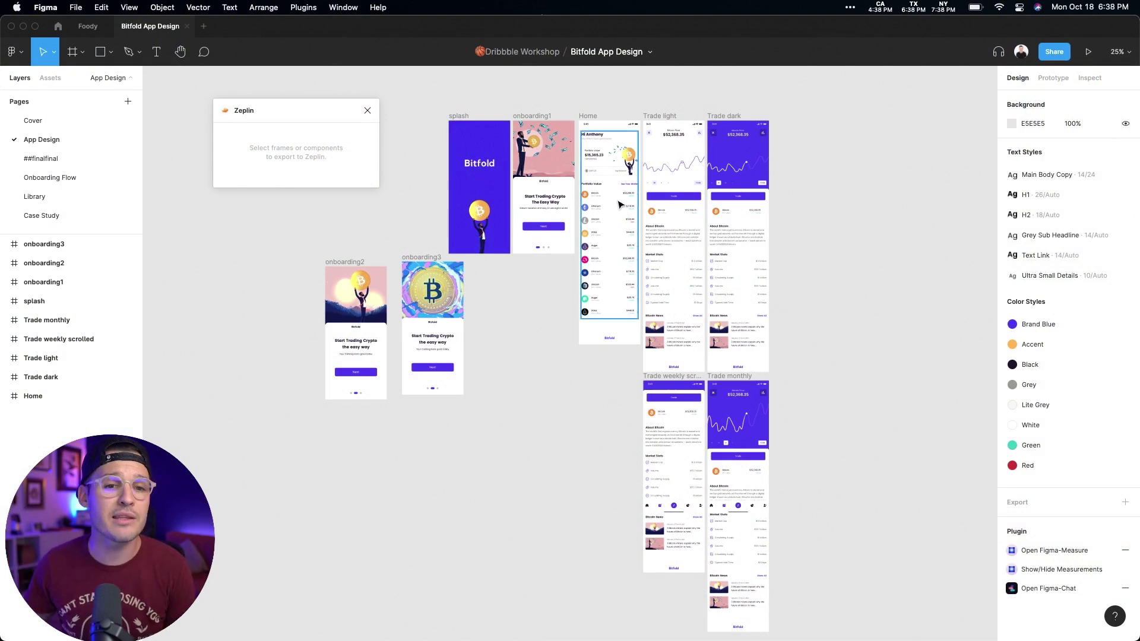
{"action": "key", "text": "super+Tab"}
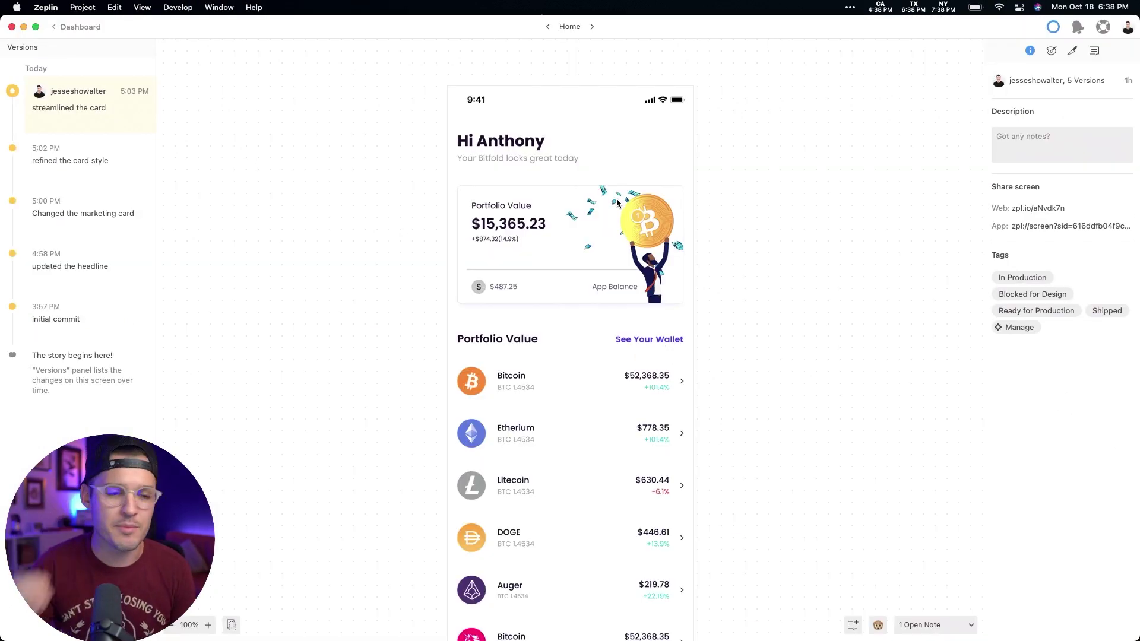
{"action": "key", "text": "super+Tab"}
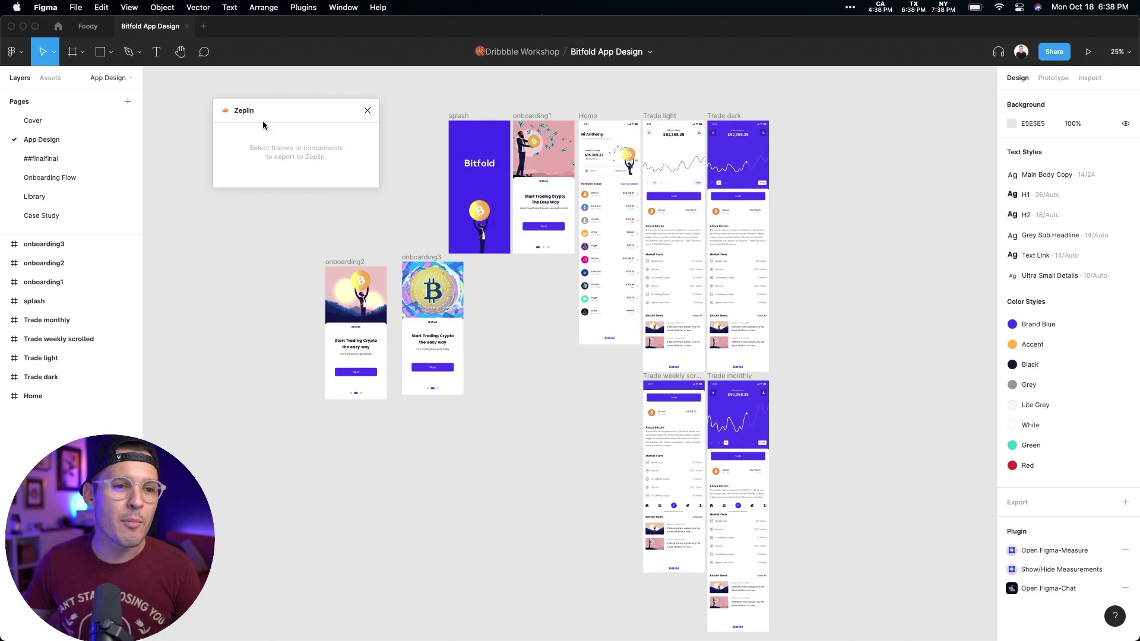
- Select all nine Bitfold frames in Figma and pick the linked Bitfold - iOS App project
{"action": "left_click", "coordinate": [47, 244]}
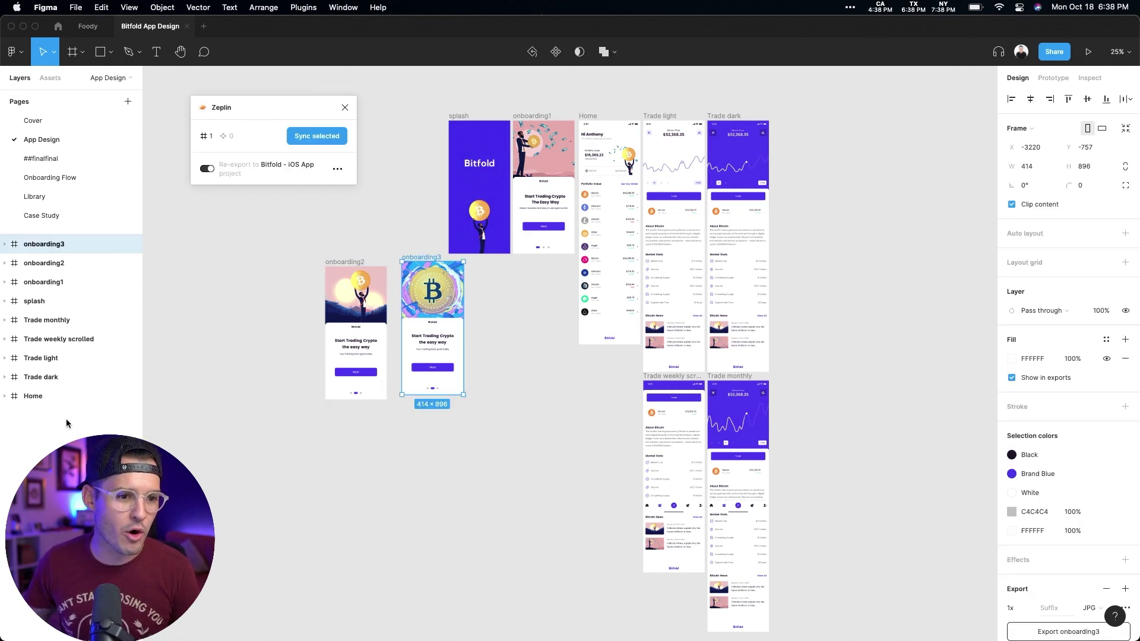
{"action": "left_click", "coordinate": [51, 398], "text": "shift"}
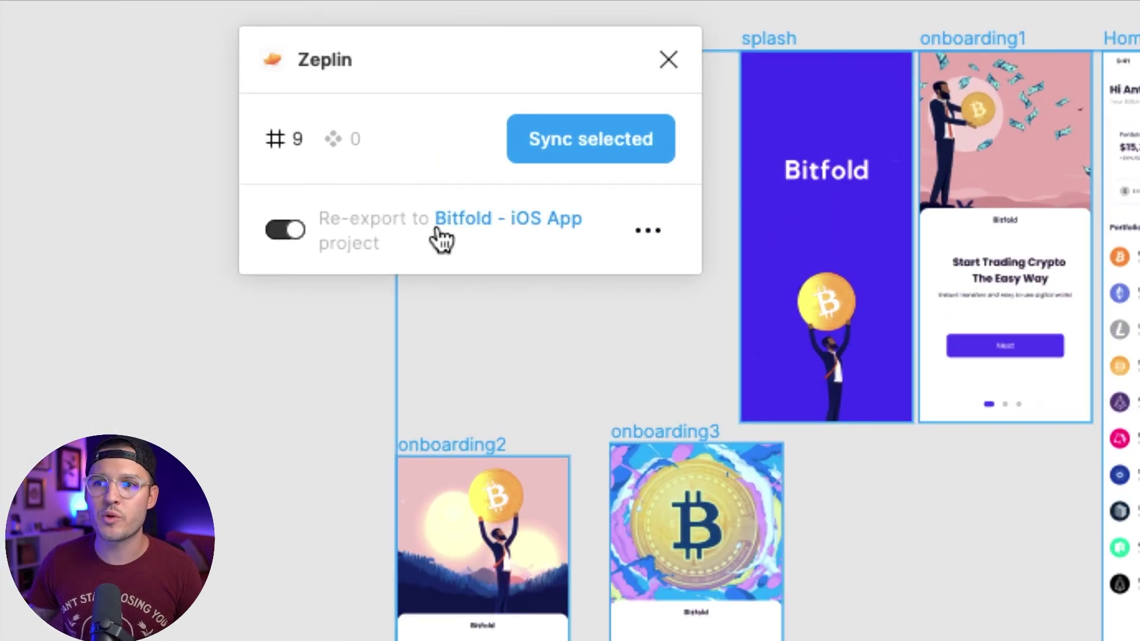
{"action": "left_click", "coordinate": [461, 234]}
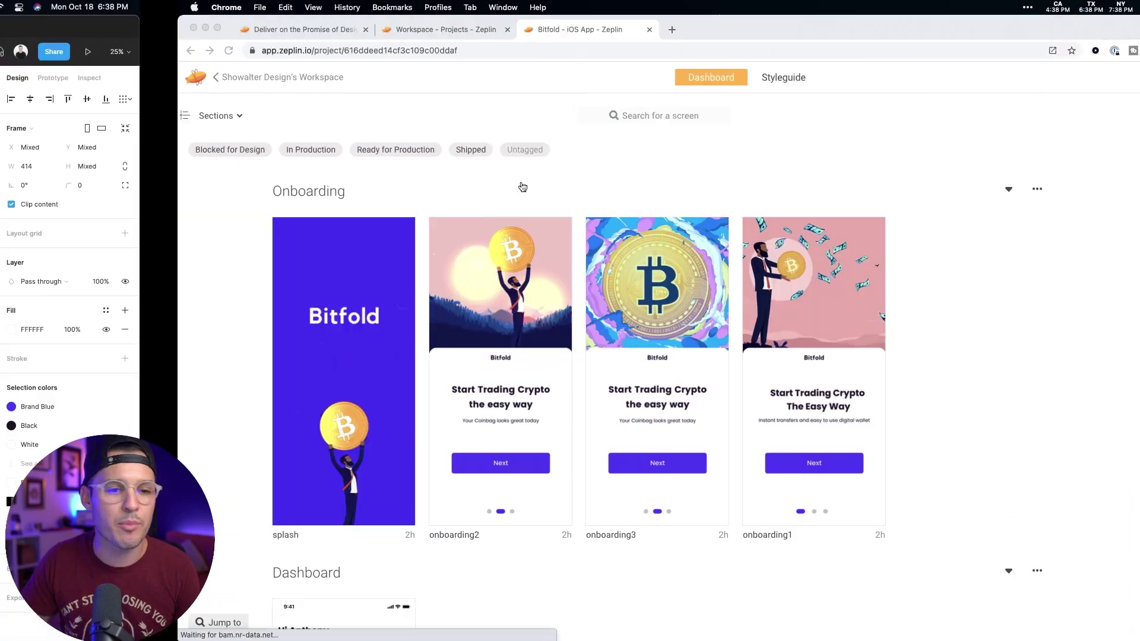
- Sync the selected frames to Zeplin with the commit message 'made small changes'
{"action": "scroll", "coordinate": [522, 192], "scroll_direction": "down", "scroll_amount": 3}
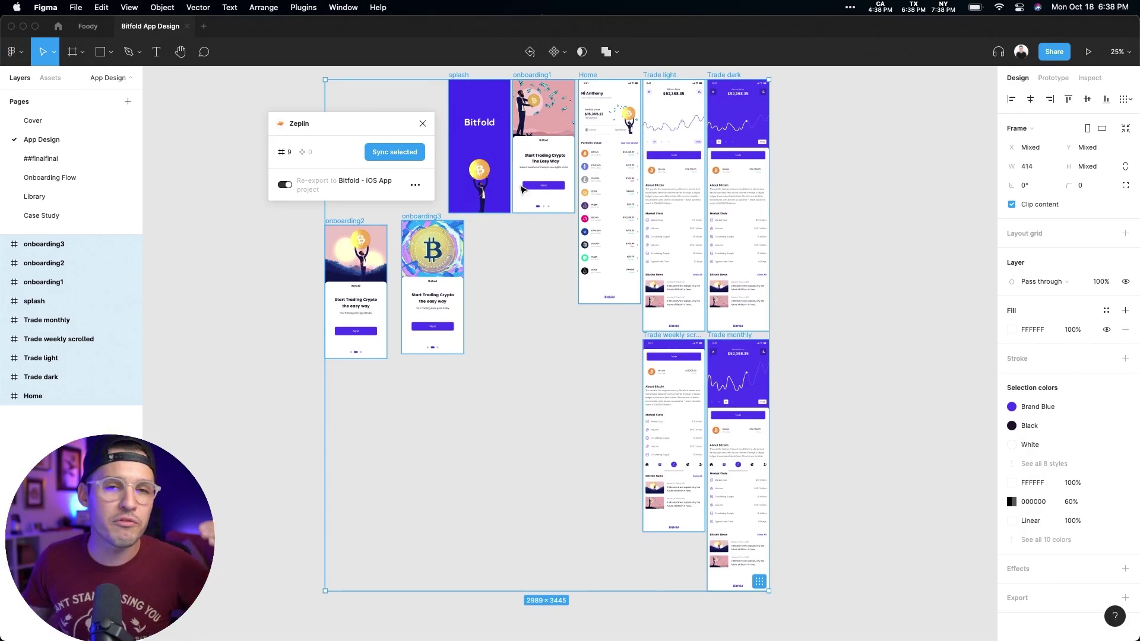
{"action": "left_click", "coordinate": [406, 156]}
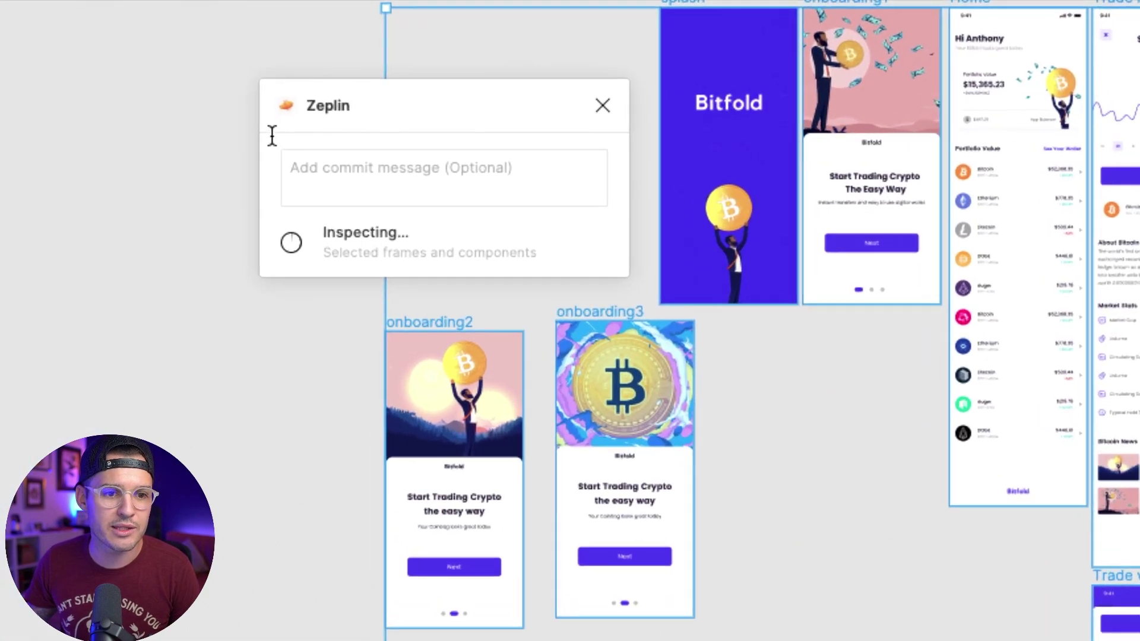
{"action": "left_click", "coordinate": [384, 169]}
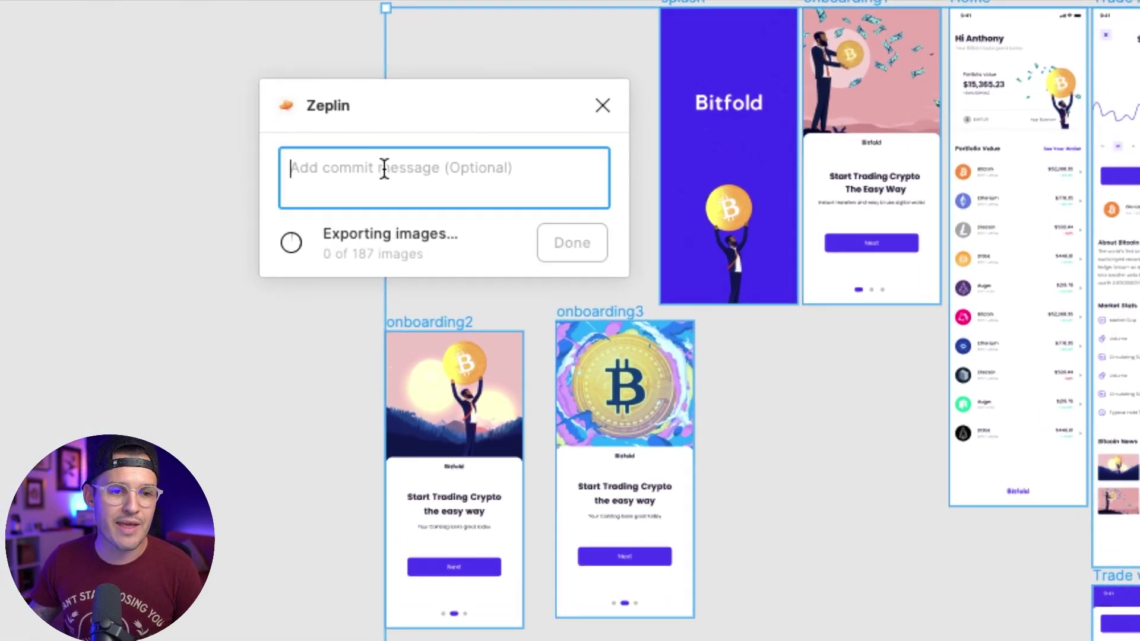
{"action": "type", "text": "made"}
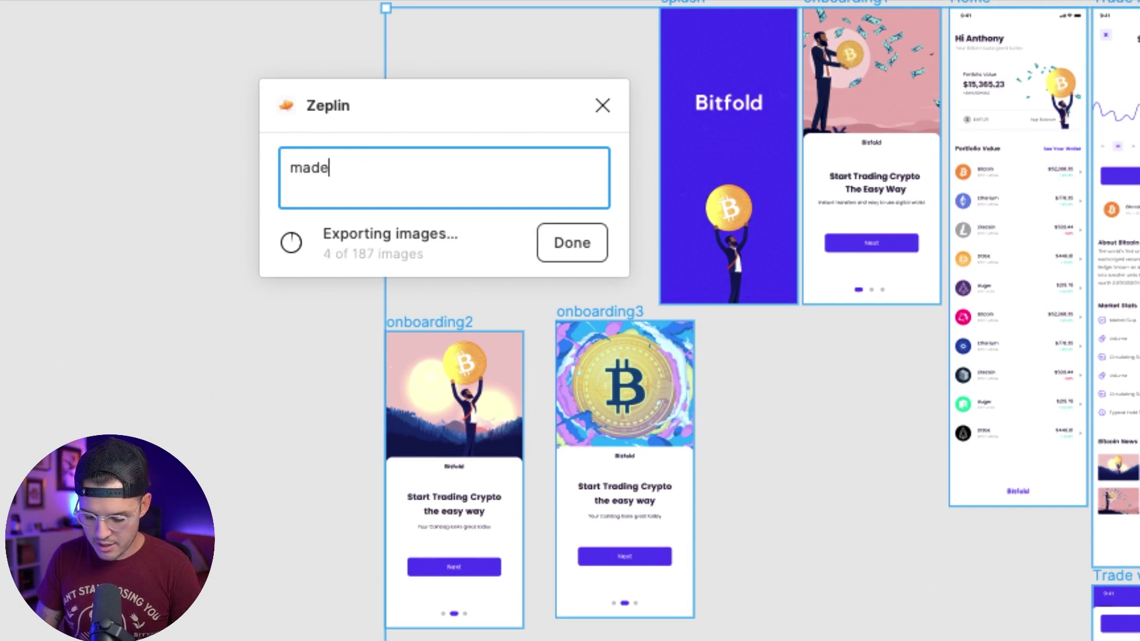
{"action": "type", "text": " small changes"}
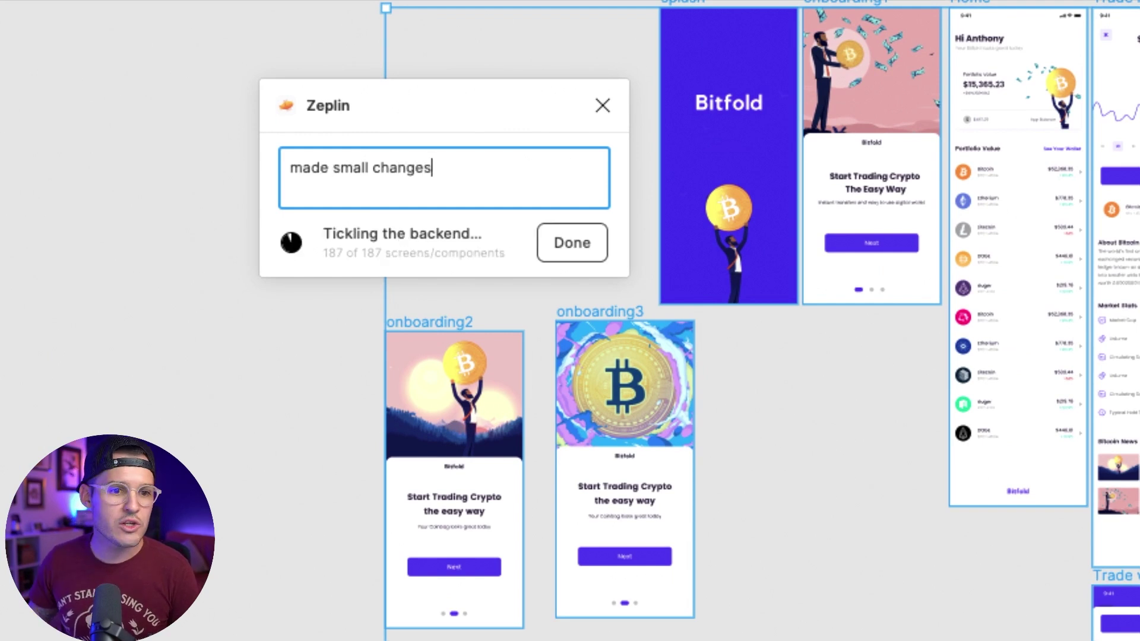
{"action": "left_click", "coordinate": [550, 242]}
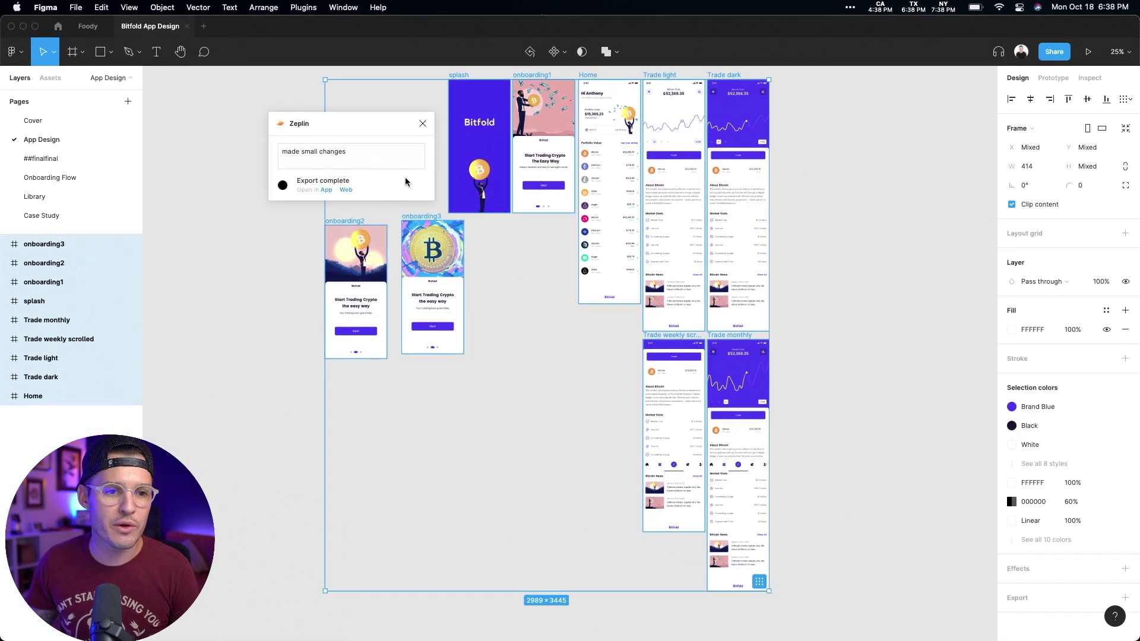
{"action": "key", "text": "super+Tab"}
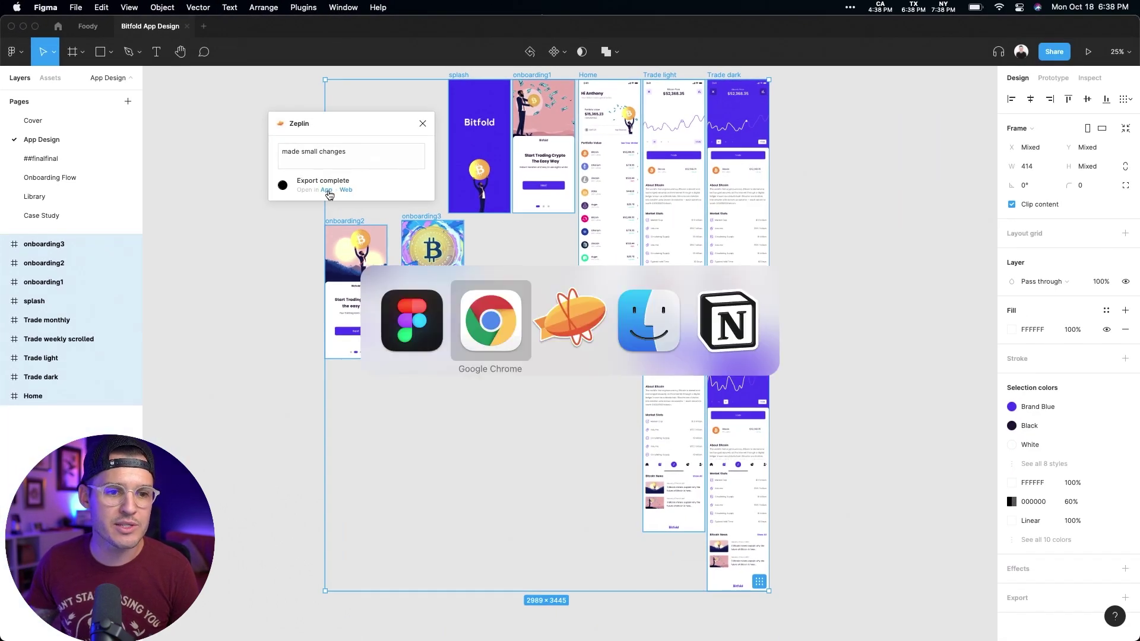
- Open the export in the Zeplin app, then return to Projects and open Bitfold - Marketing Website
{"action": "left_click", "coordinate": [326, 190]}
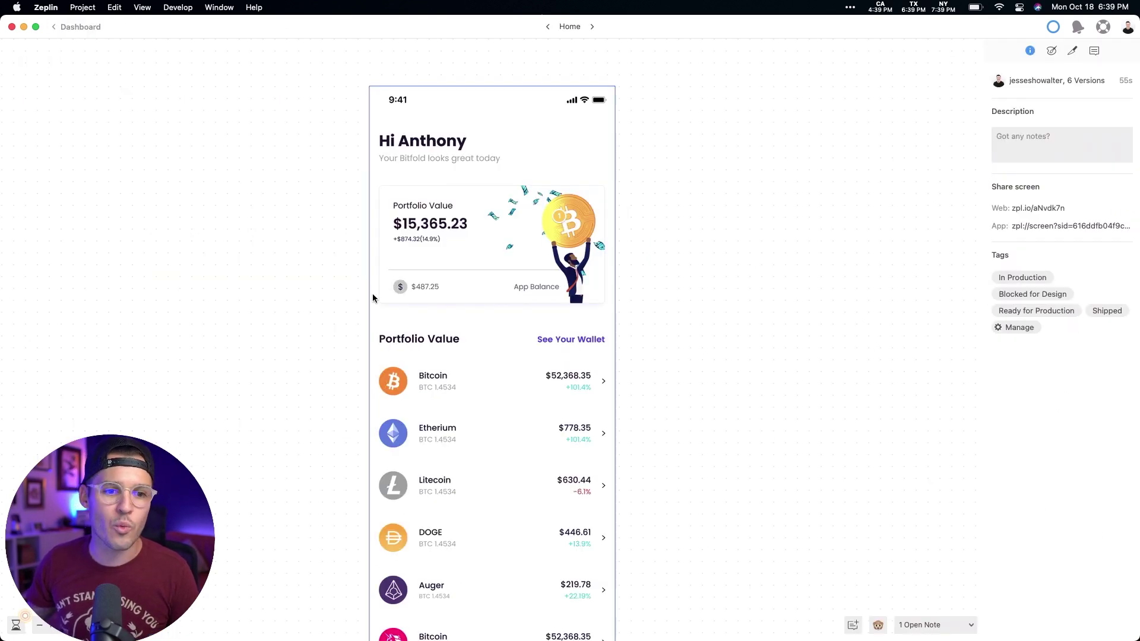
{"action": "left_click", "coordinate": [67, 26]}
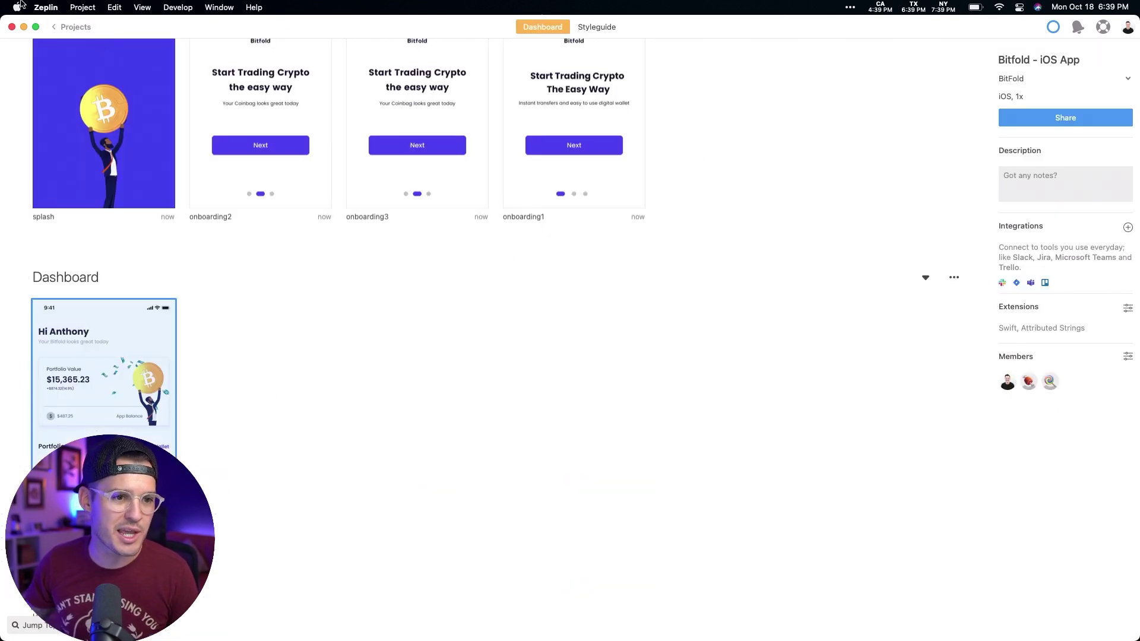
{"action": "left_click", "coordinate": [59, 25]}
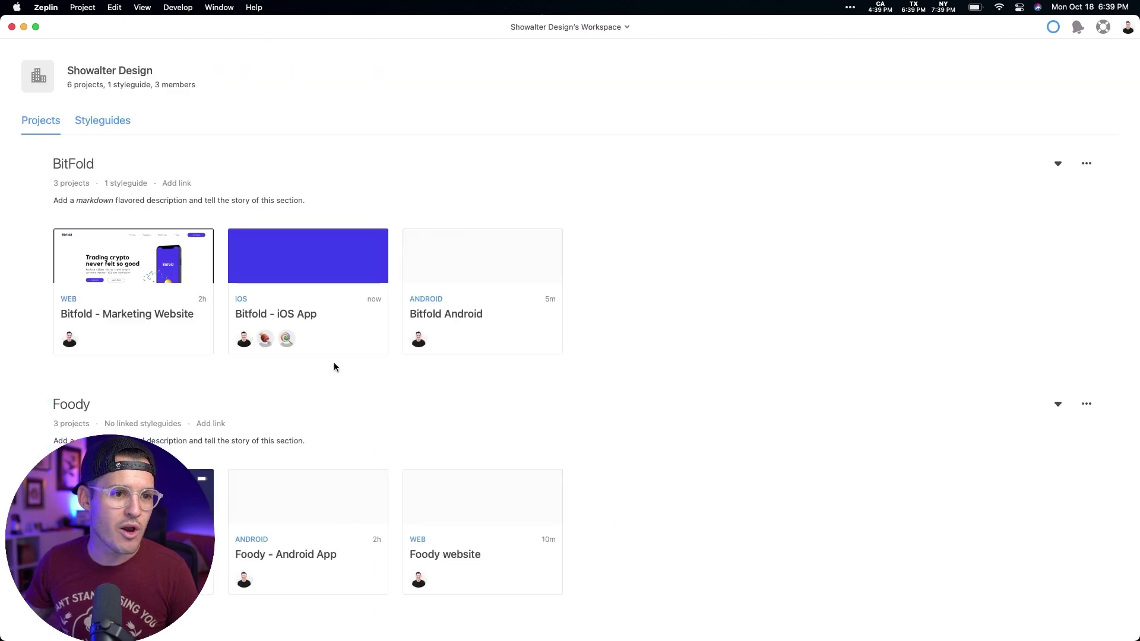
{"action": "left_click", "coordinate": [181, 275]}
- On Bitfold Landing Page, inspect the phone mockup, main layer and Download button specs, then deselect
{"action": "double_click", "coordinate": [119, 148]}
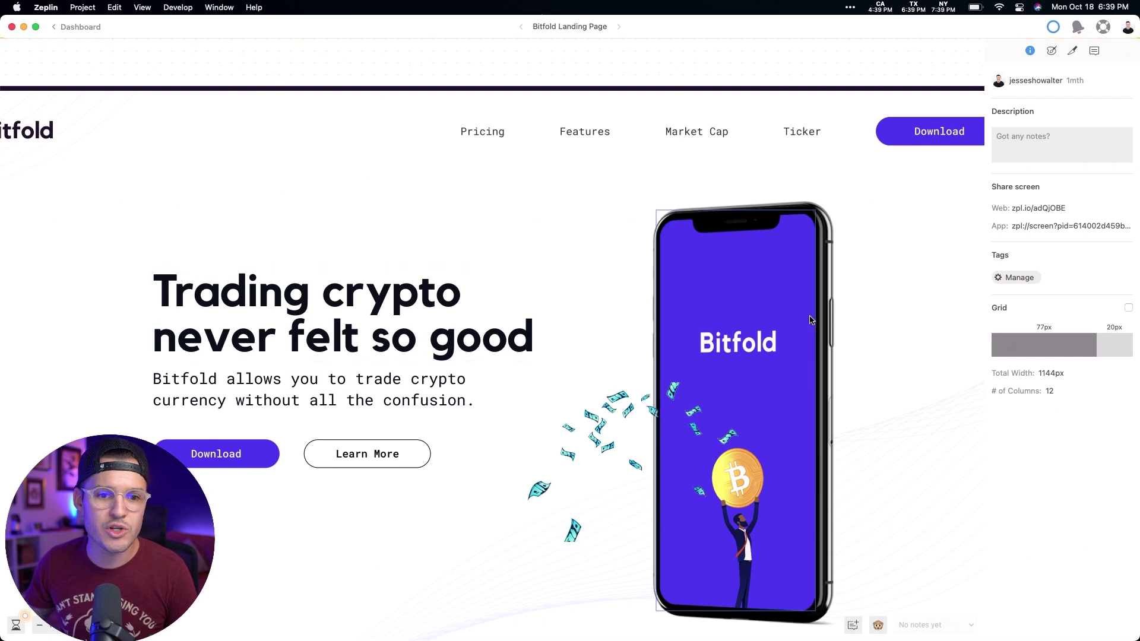
{"action": "left_click", "coordinate": [797, 315]}
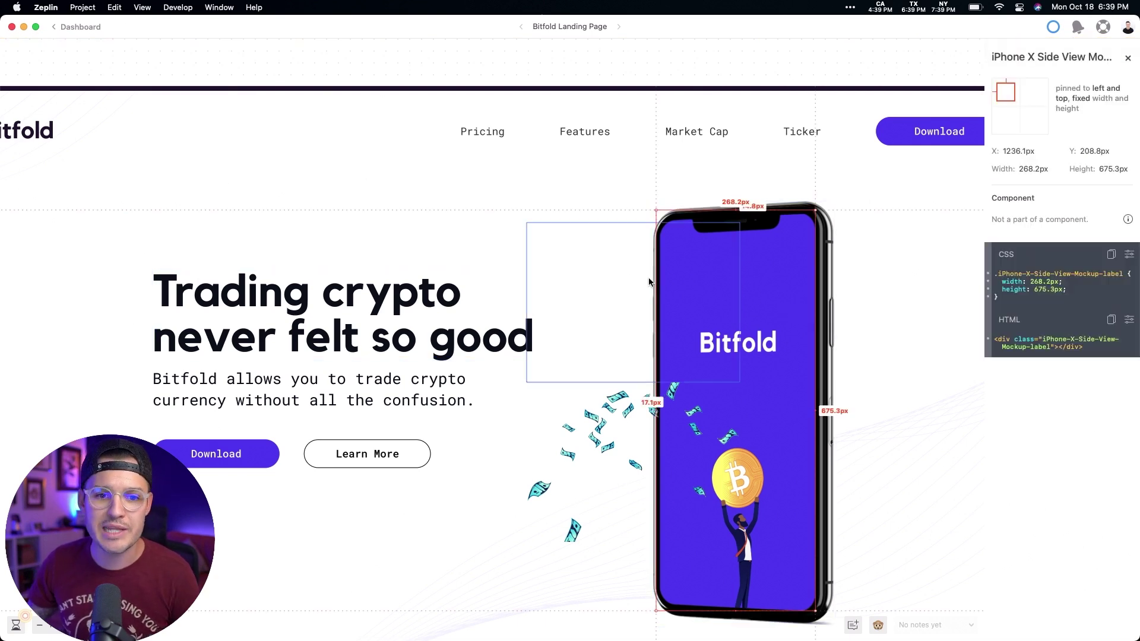
{"action": "left_click", "coordinate": [828, 263]}
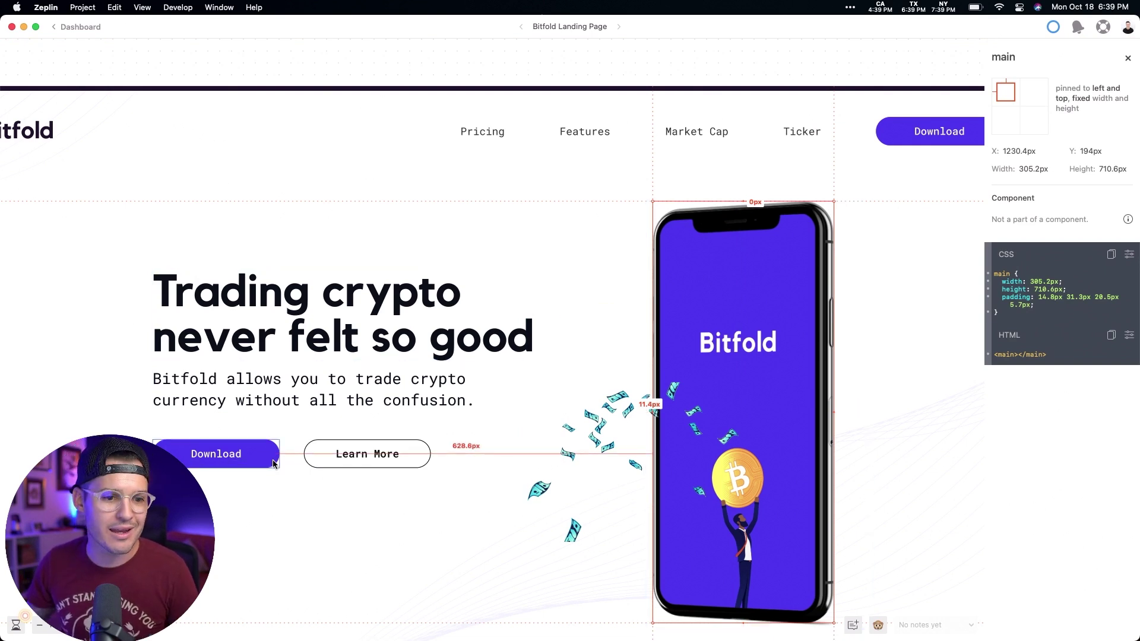
{"action": "left_click", "coordinate": [253, 464]}
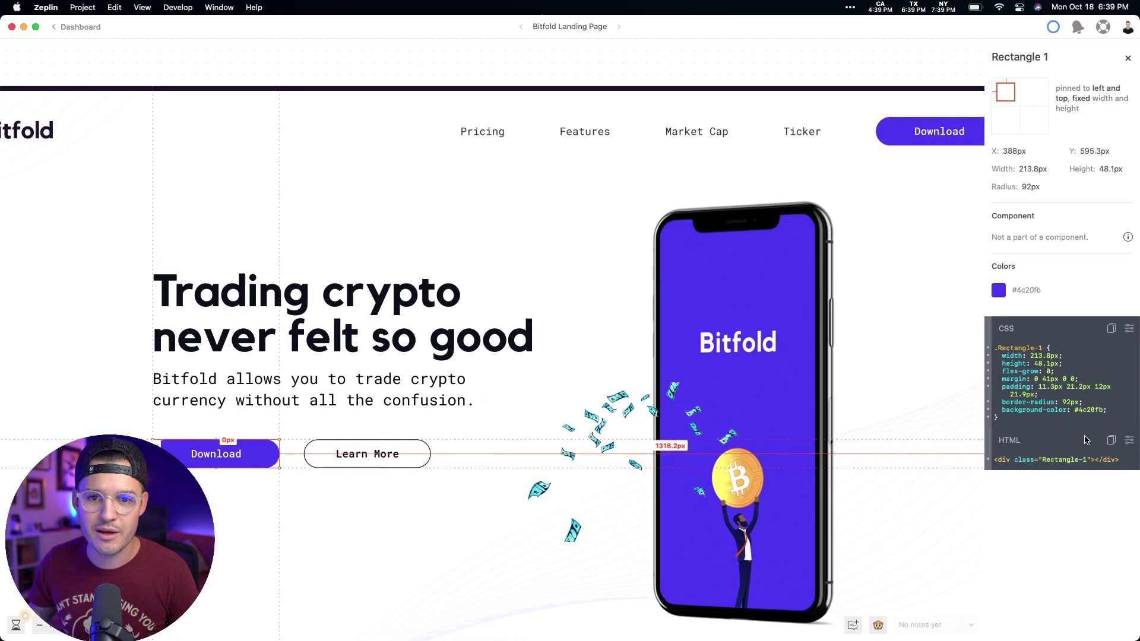
{"action": "left_click", "coordinate": [946, 285]}
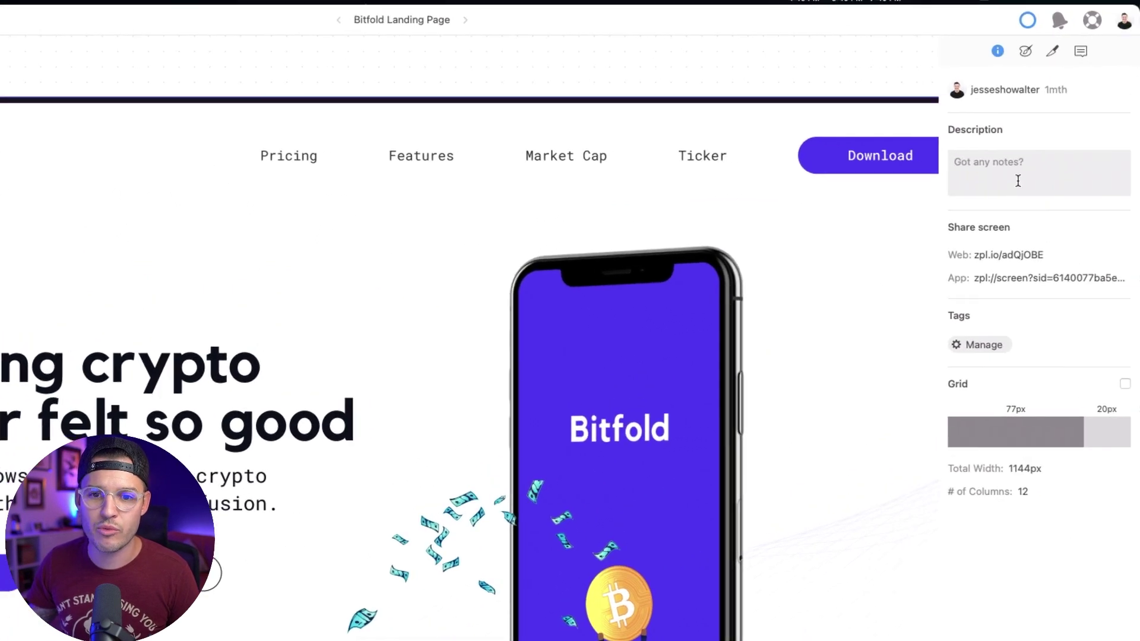
- Browse the Landing Page's description, Colors, Assets and Notes panels, checking the phone mockup's measurements
{"action": "left_click", "coordinate": [1010, 177]}
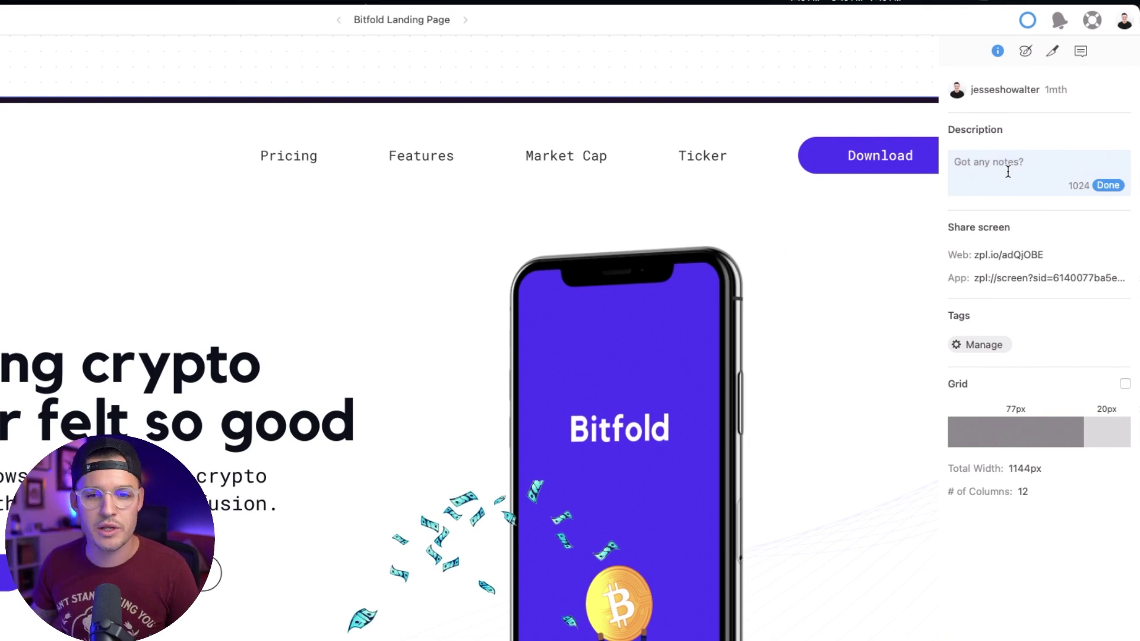
{"action": "left_click", "coordinate": [1026, 51]}
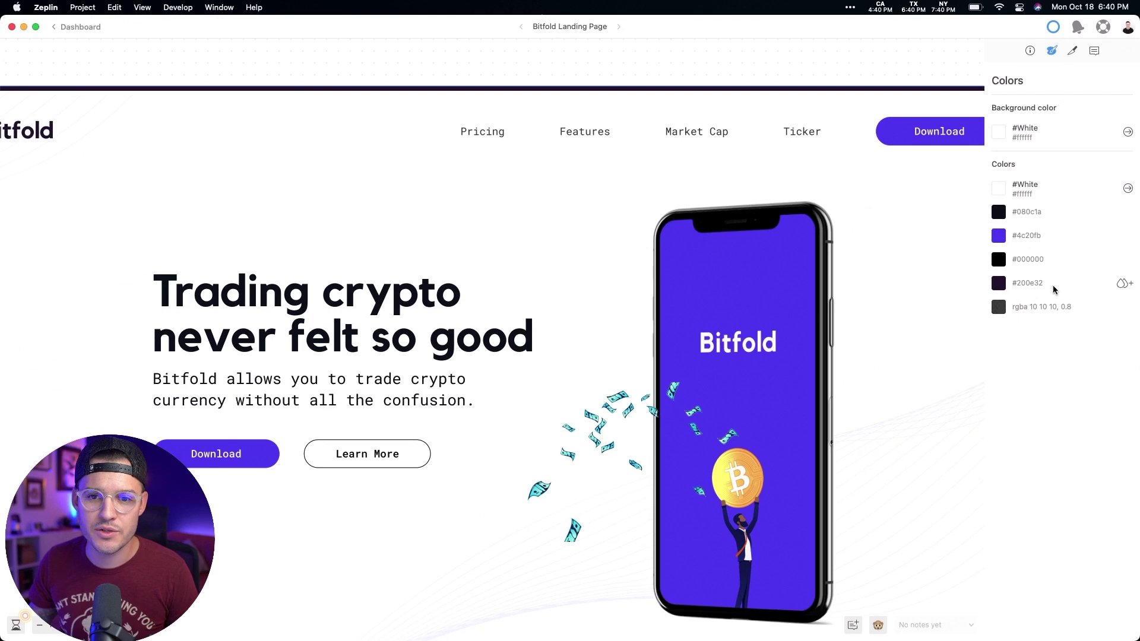
{"action": "left_click", "coordinate": [1073, 52]}
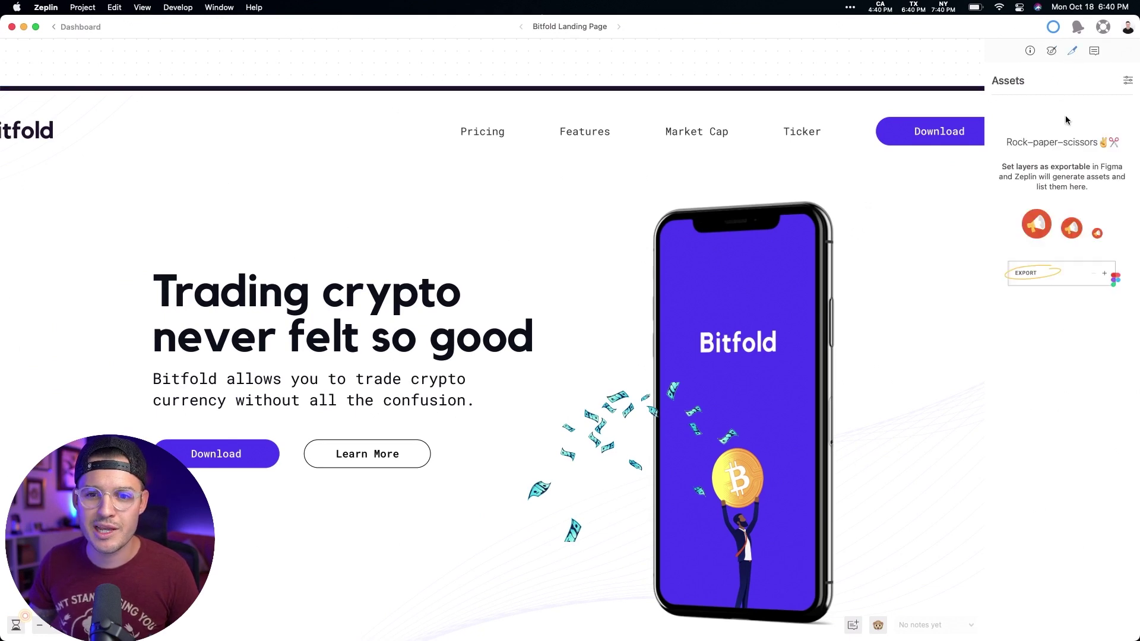
{"action": "left_click", "coordinate": [814, 269]}
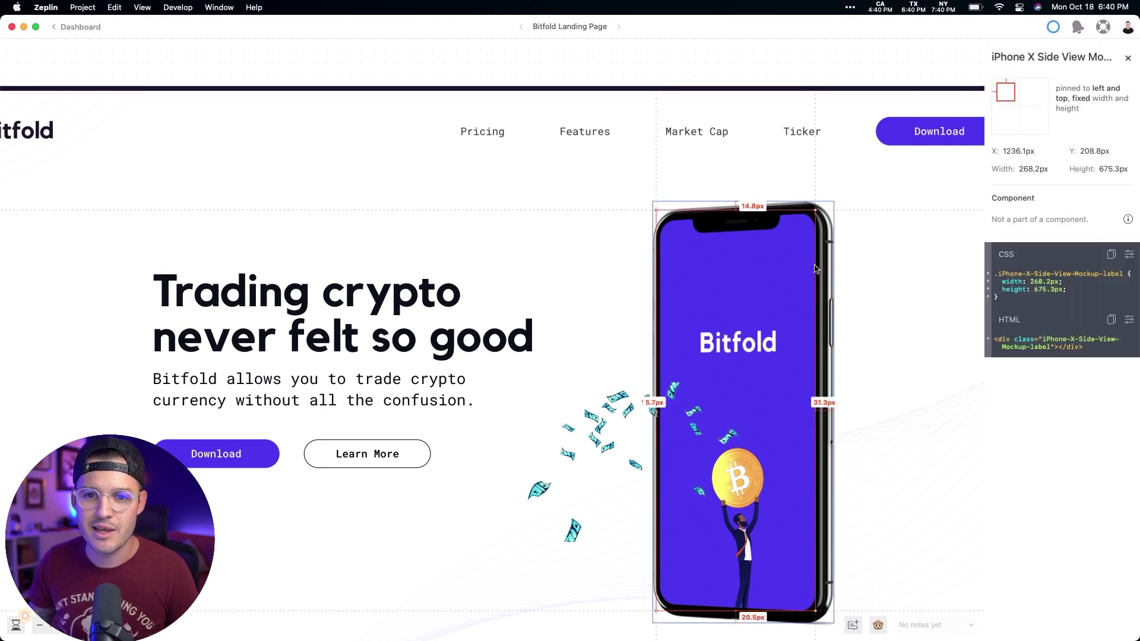
{"action": "key", "text": "Escape"}
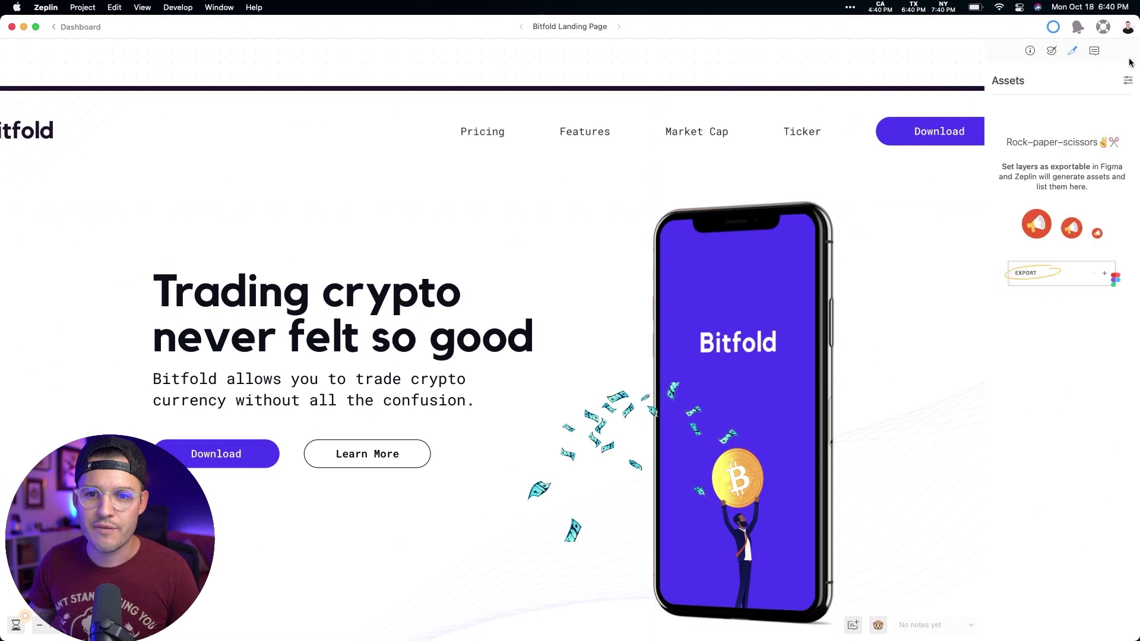
{"action": "left_click", "coordinate": [1094, 52]}
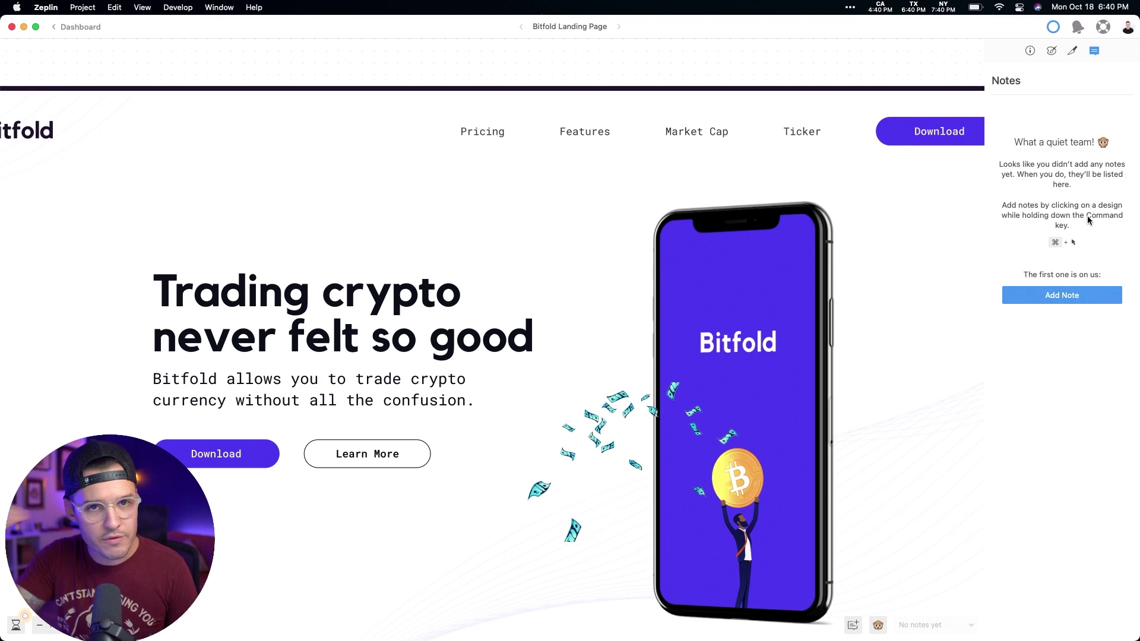
{"action": "left_click", "coordinate": [1075, 297]}
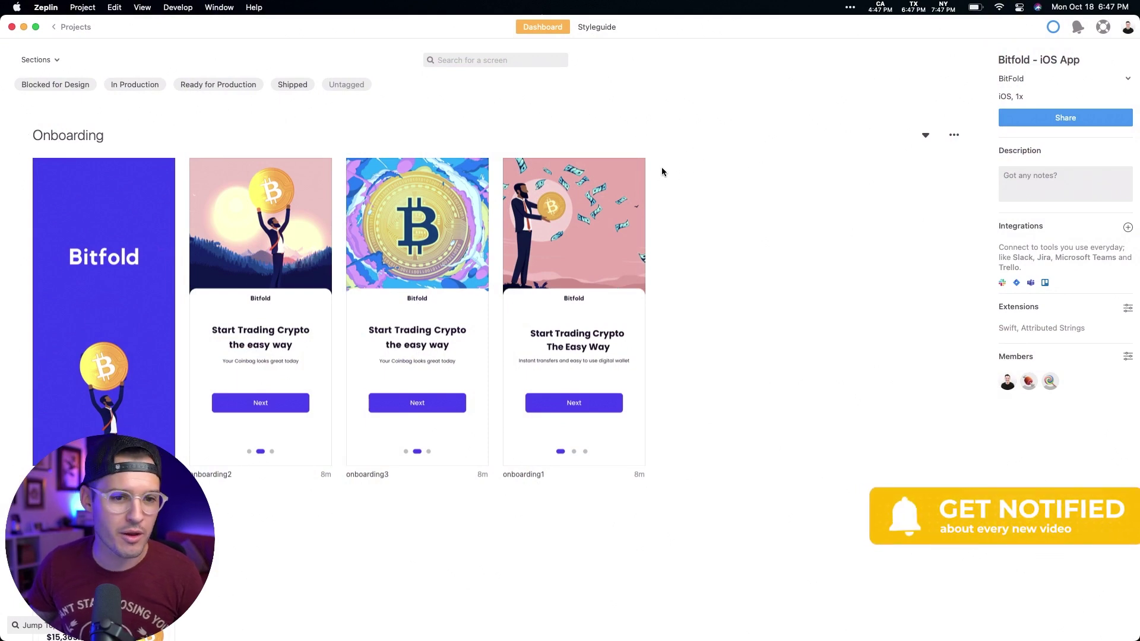
- Open the styleguide's colour palette and start renaming Brand Blue, then cancel it
{"action": "scroll", "coordinate": [739, 287], "scroll_direction": "down", "scroll_amount": 10}
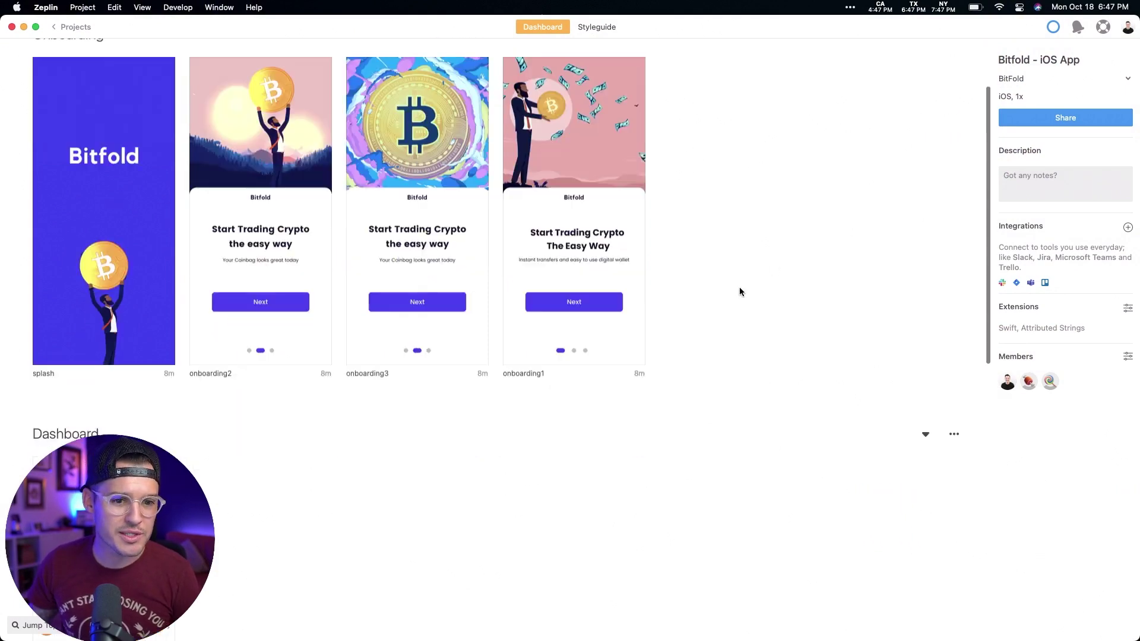
{"action": "scroll", "coordinate": [741, 285], "scroll_direction": "up", "scroll_amount": 10}
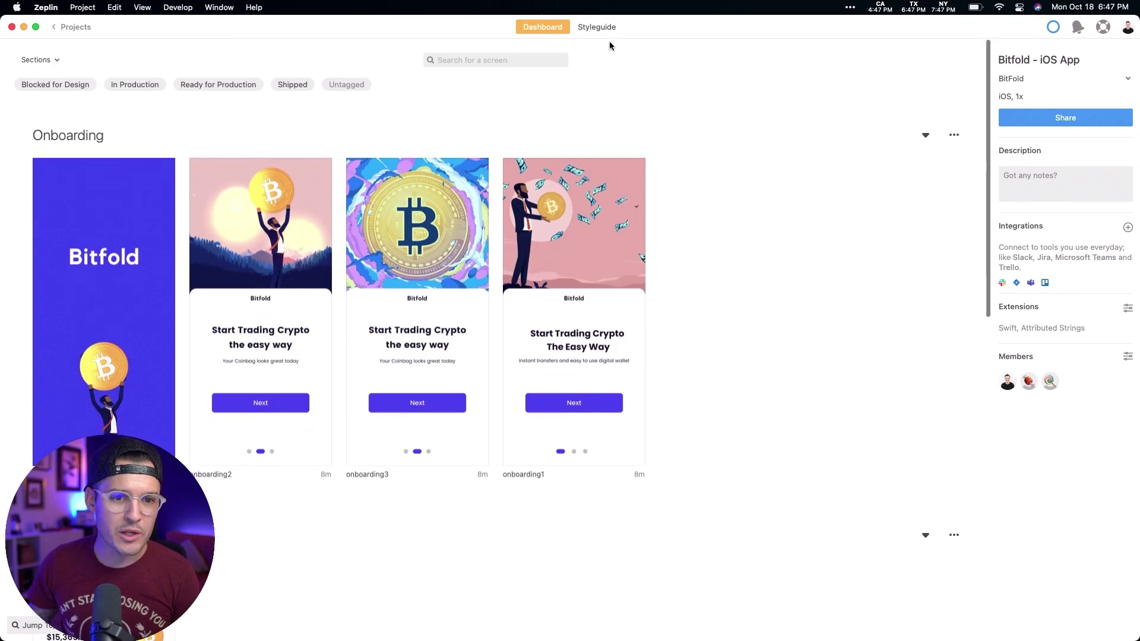
{"action": "left_click", "coordinate": [597, 28]}
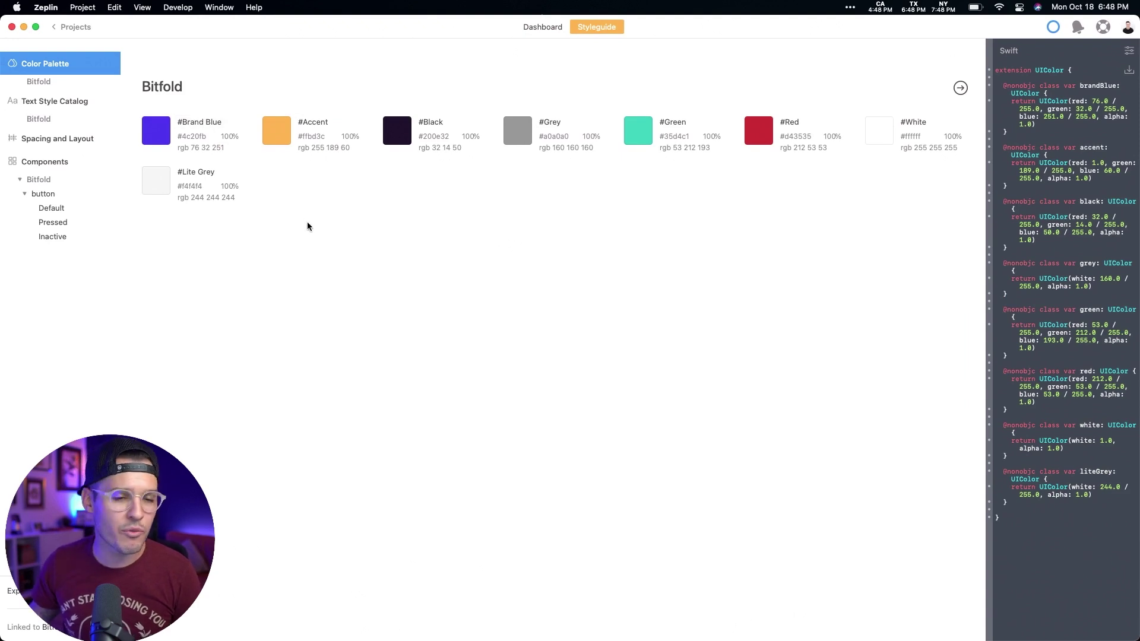
{"action": "double_click", "coordinate": [215, 122]}
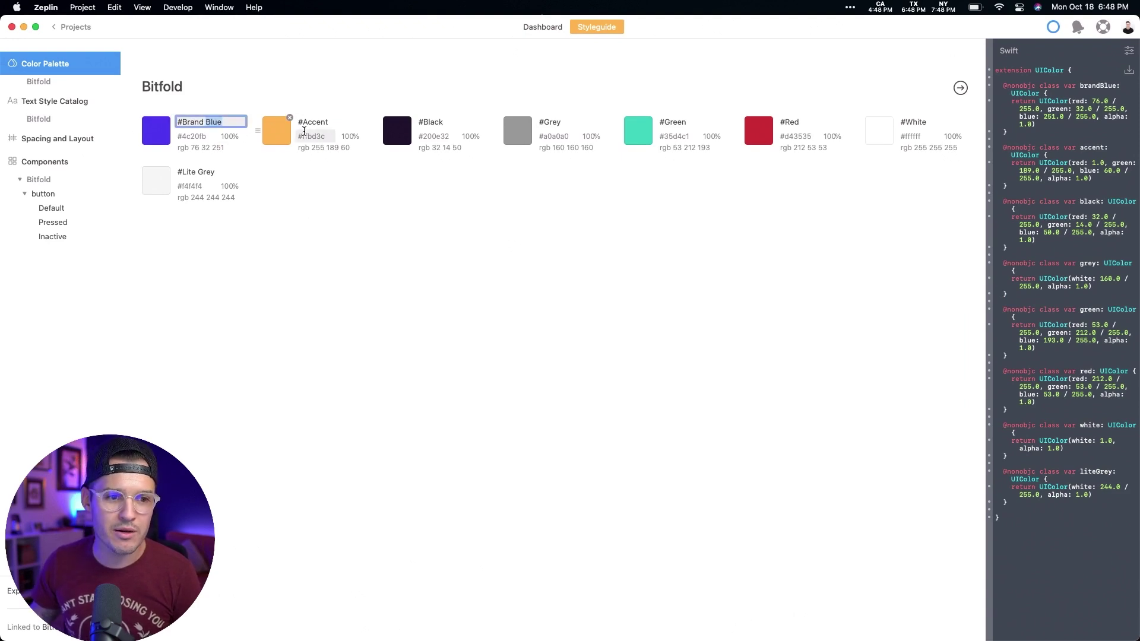
{"action": "key", "text": "Escape"}
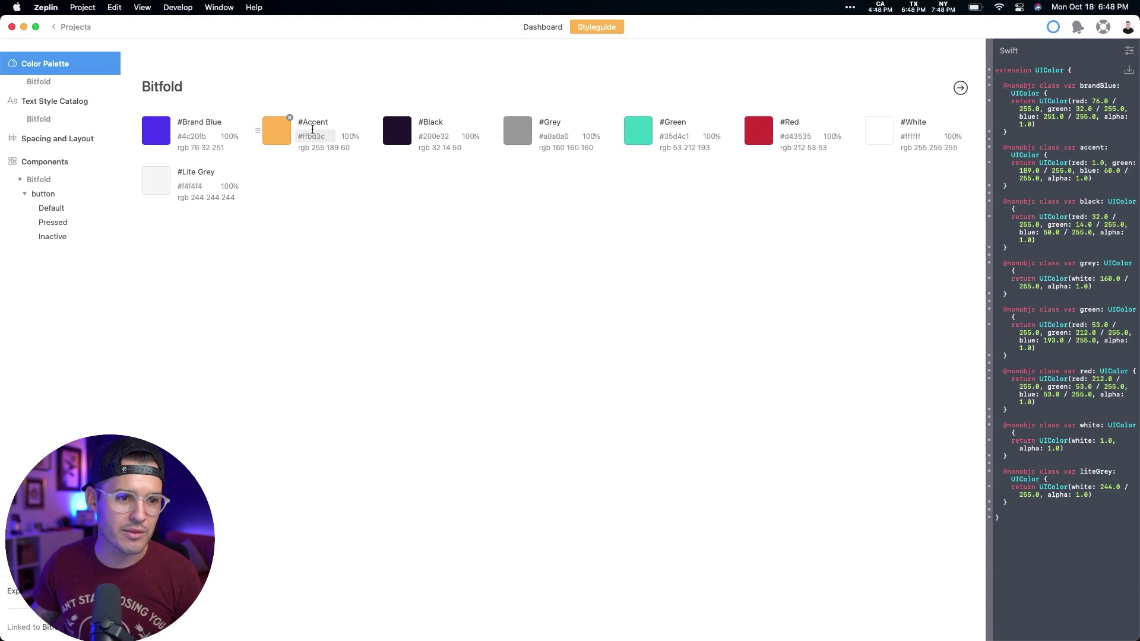
- Browse the colour palette, text styles and components, then request Connect to Code for the cell component
{"action": "left_click", "coordinate": [37, 83]}
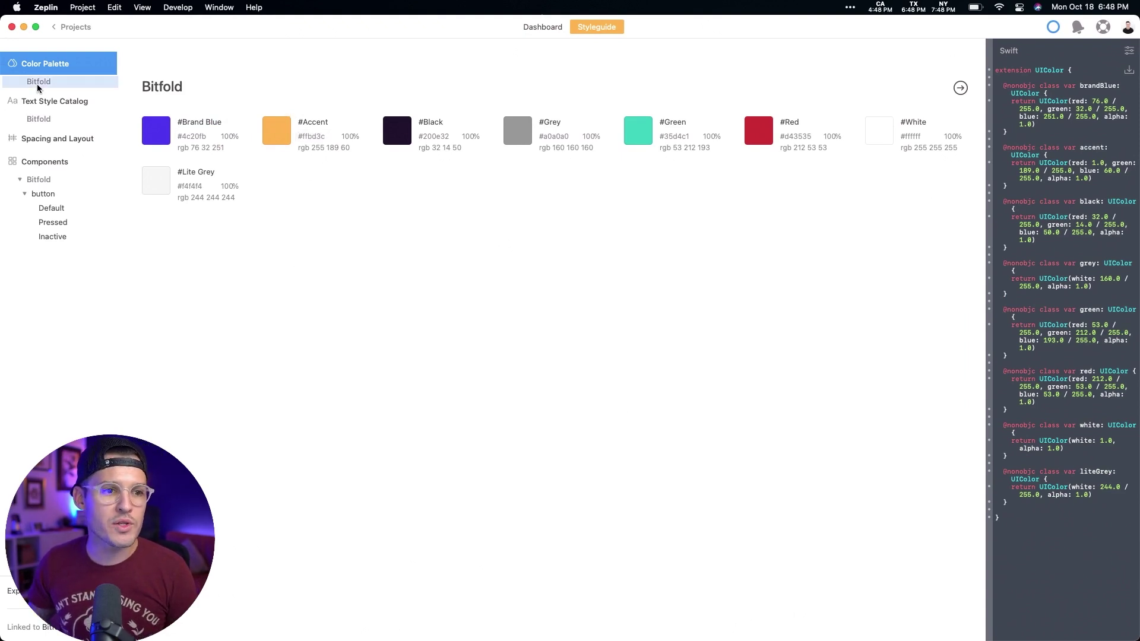
{"action": "left_click", "coordinate": [56, 120]}
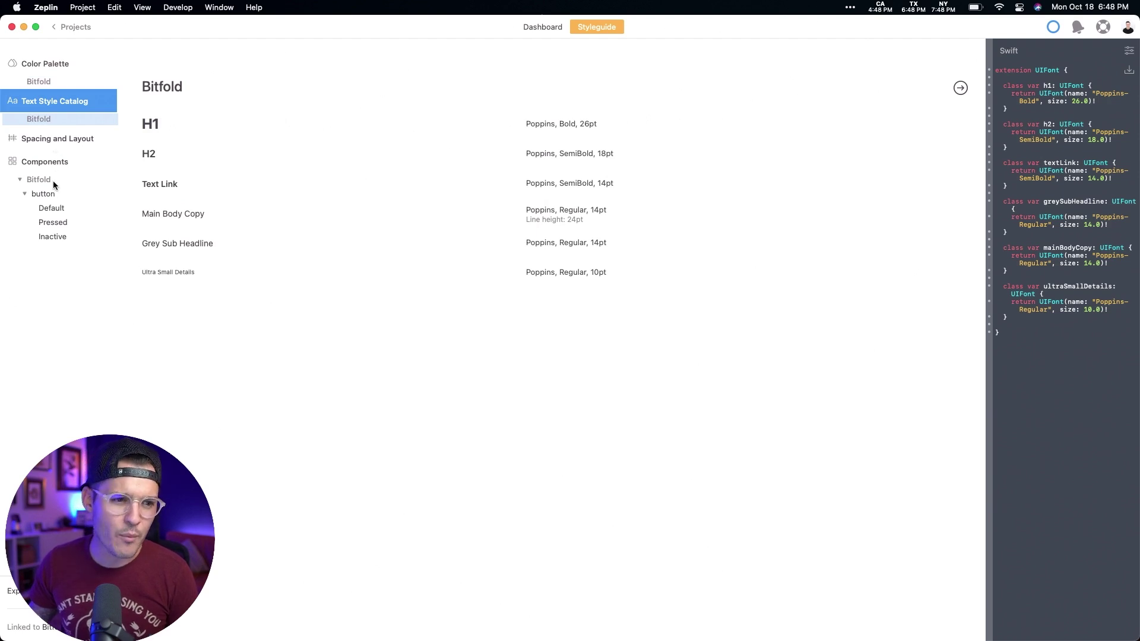
{"action": "left_click", "coordinate": [55, 165]}
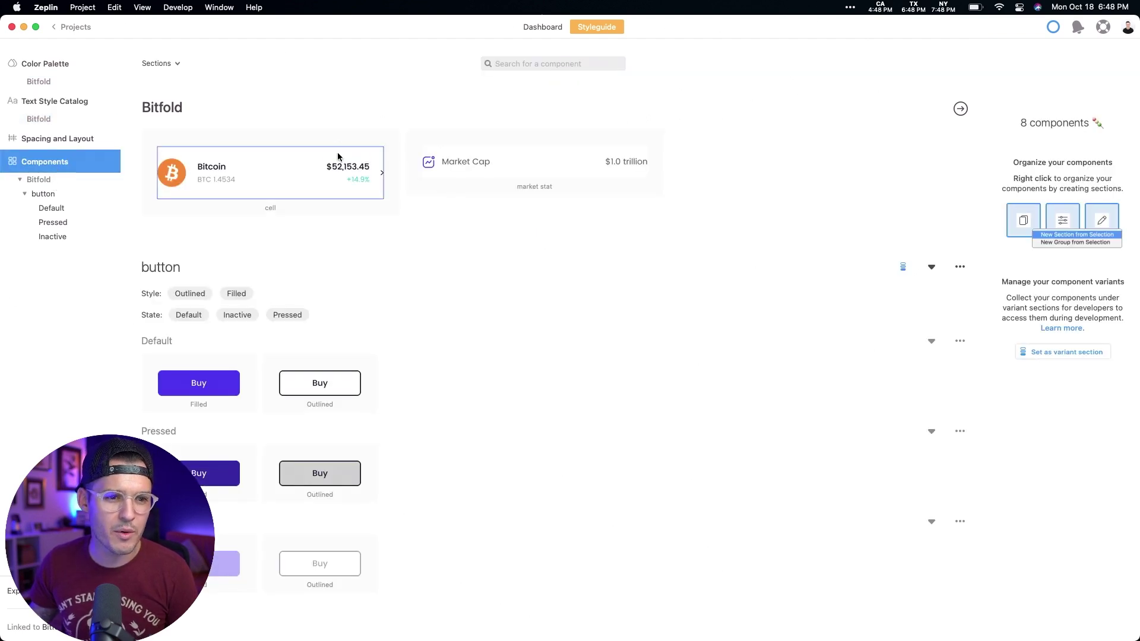
{"action": "left_click", "coordinate": [337, 148]}
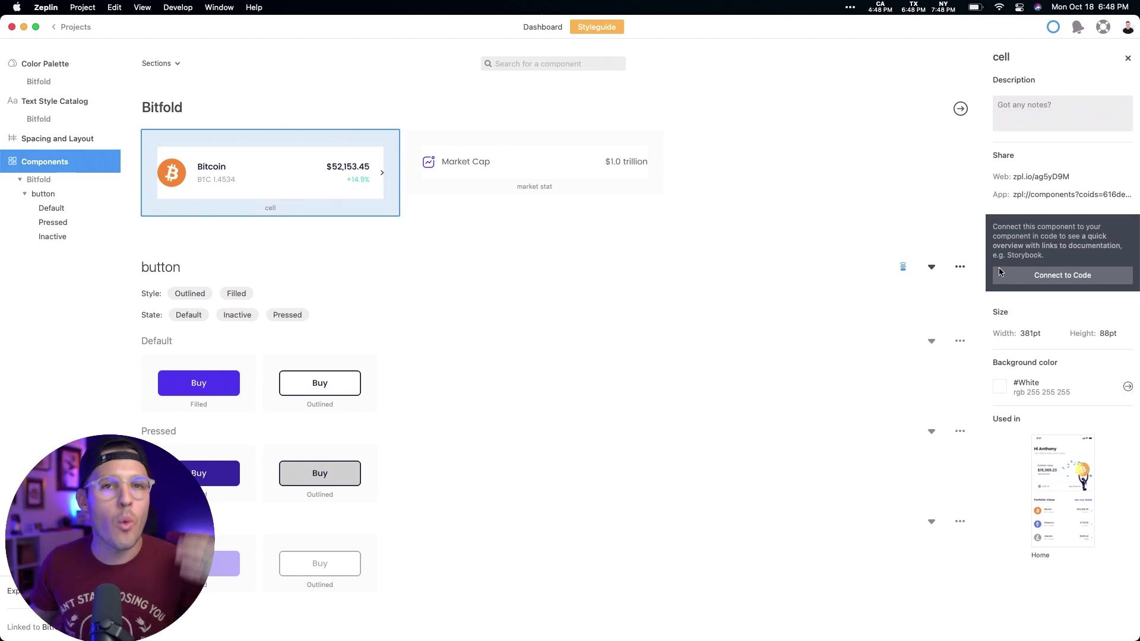
{"action": "left_click", "coordinate": [1065, 275]}
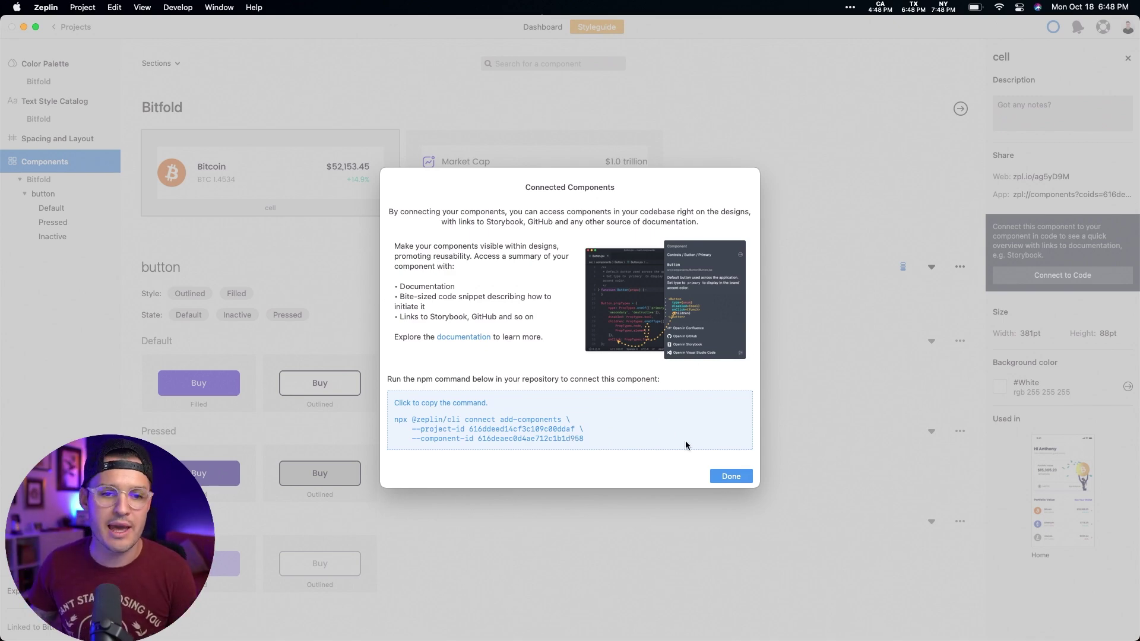
- Dismiss the Connected Components dialog with Done
{"action": "left_click", "coordinate": [731, 477]}
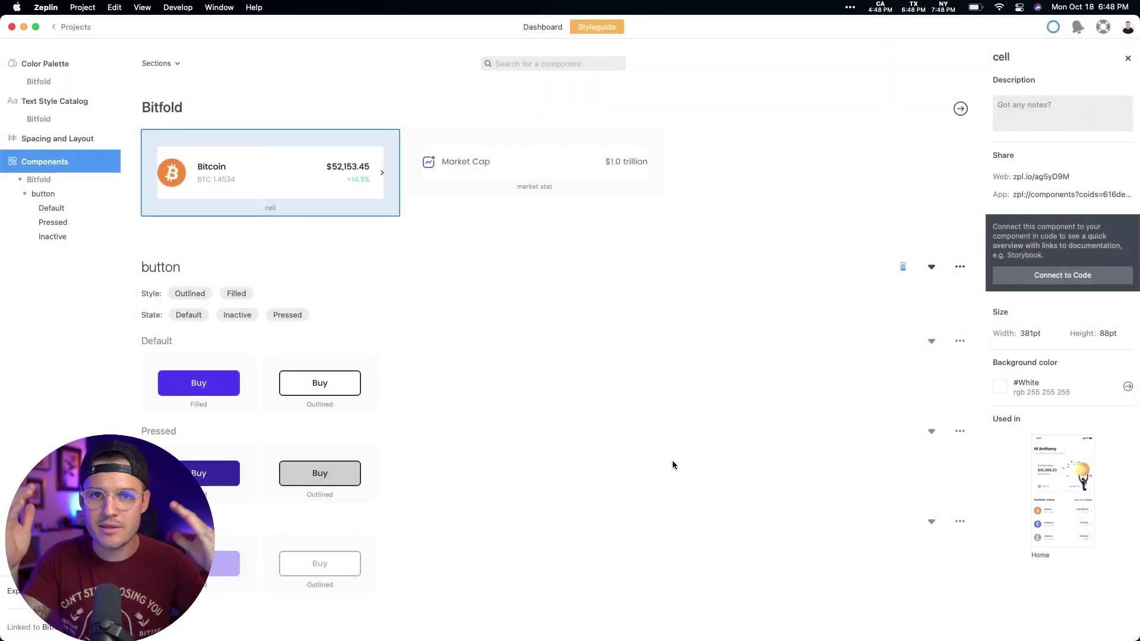